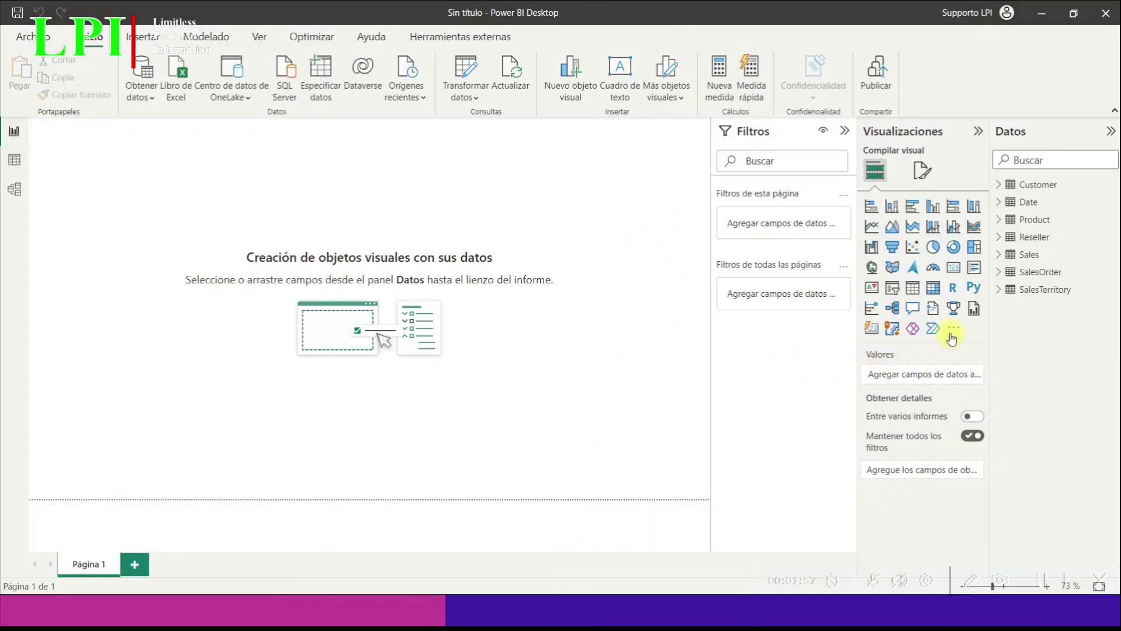
Step: Create a table visual with SalesOrderLineKey from Sales and Category from Product
left_click(1000, 256)
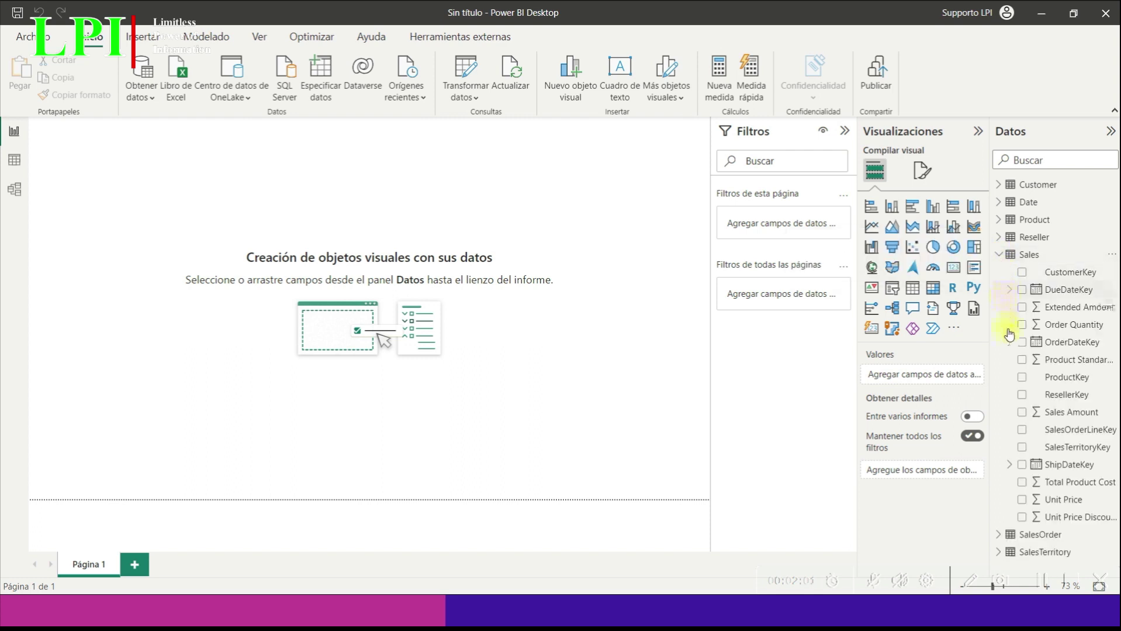
left_click_drag(1069, 432, 141, 198)
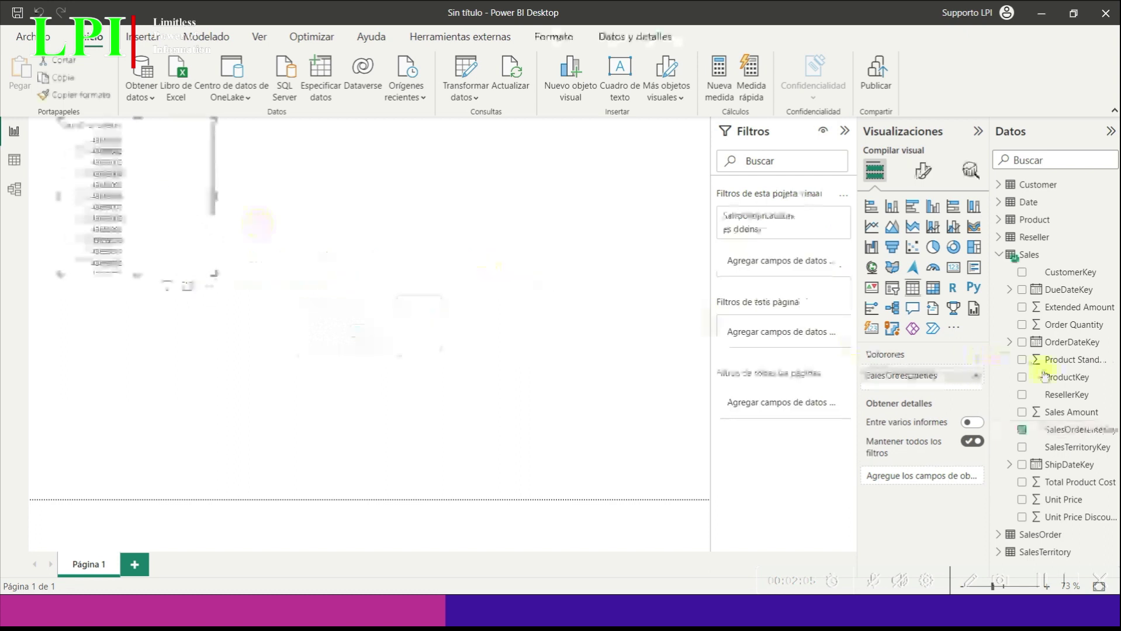
left_click(1001, 221)
left_click_drag(1052, 236, 137, 173)
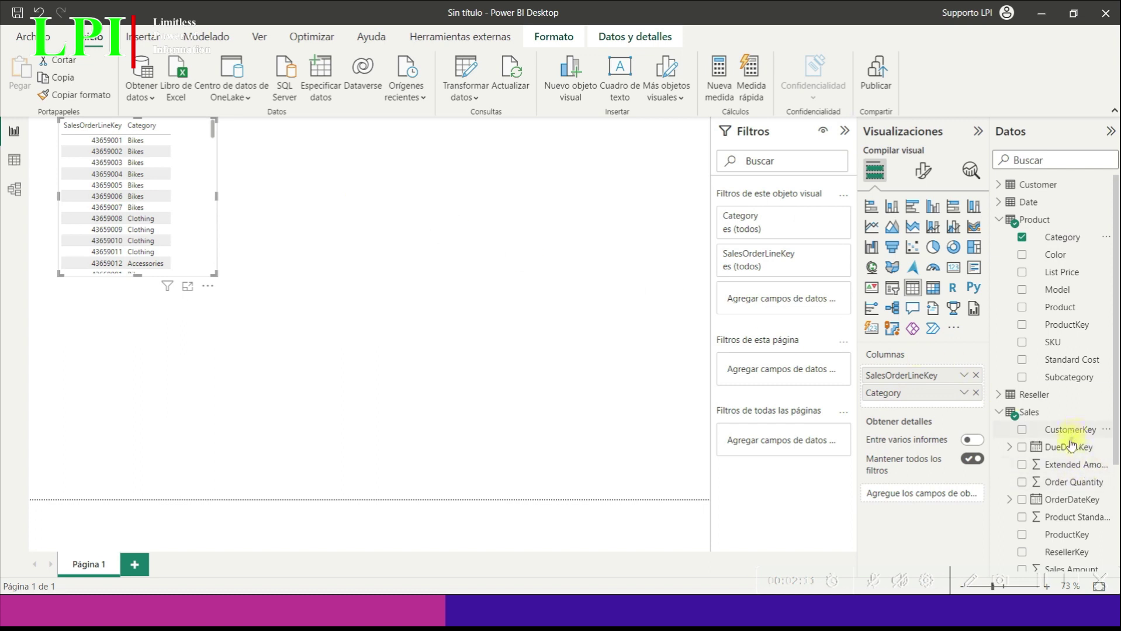
Step: Add Sales Amount and Total Product Cost to the table, widen it to fit and reposition it on the canvas
scroll(1069, 445, "down", 2)
scroll(1063, 482, "down", 3)
left_click_drag(1064, 421, 131, 152)
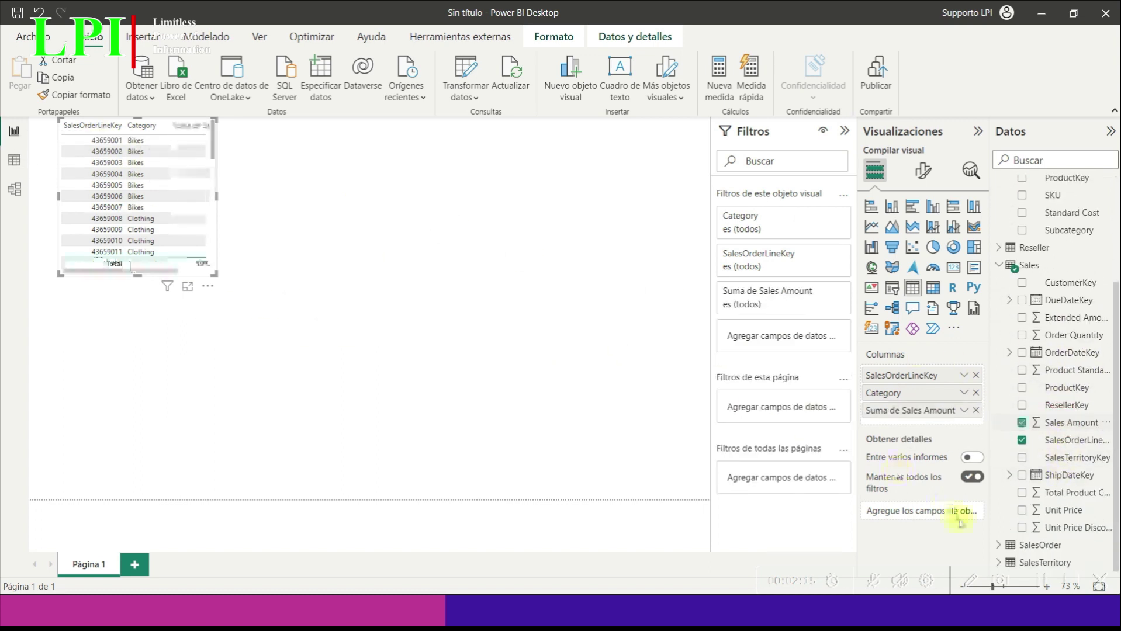
left_click_drag(1071, 492, 368, 217)
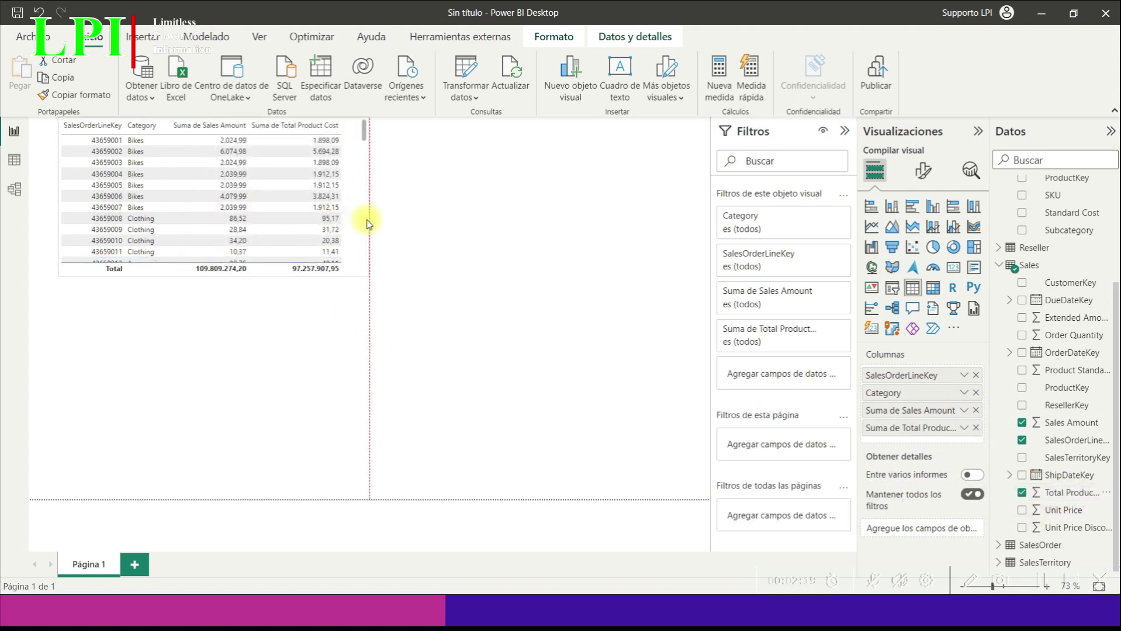
left_click_drag(354, 184, 325, 224)
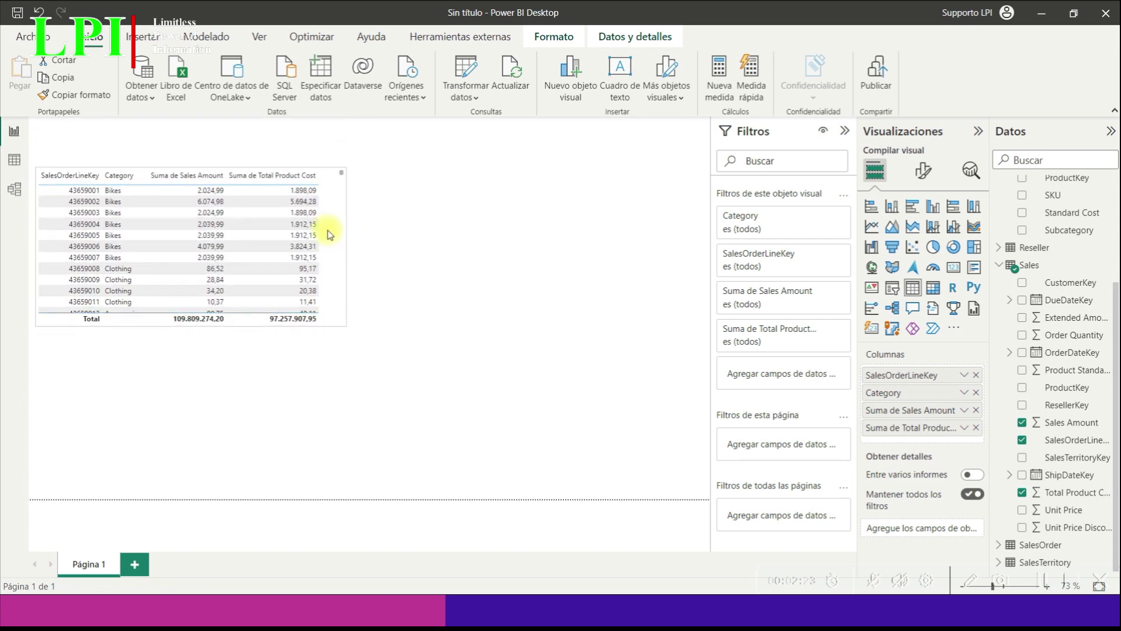
left_click(424, 322)
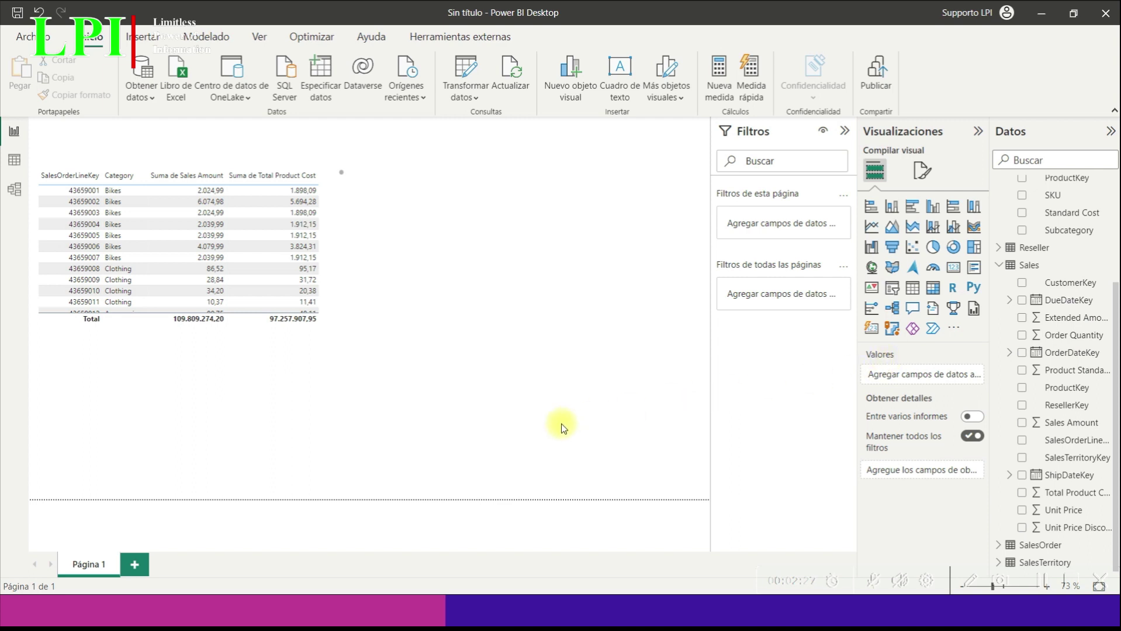
Step: Create a matrix with SalesTerritory Region as rows, Product Category as columns and Sales Amount as values
left_click(933, 289)
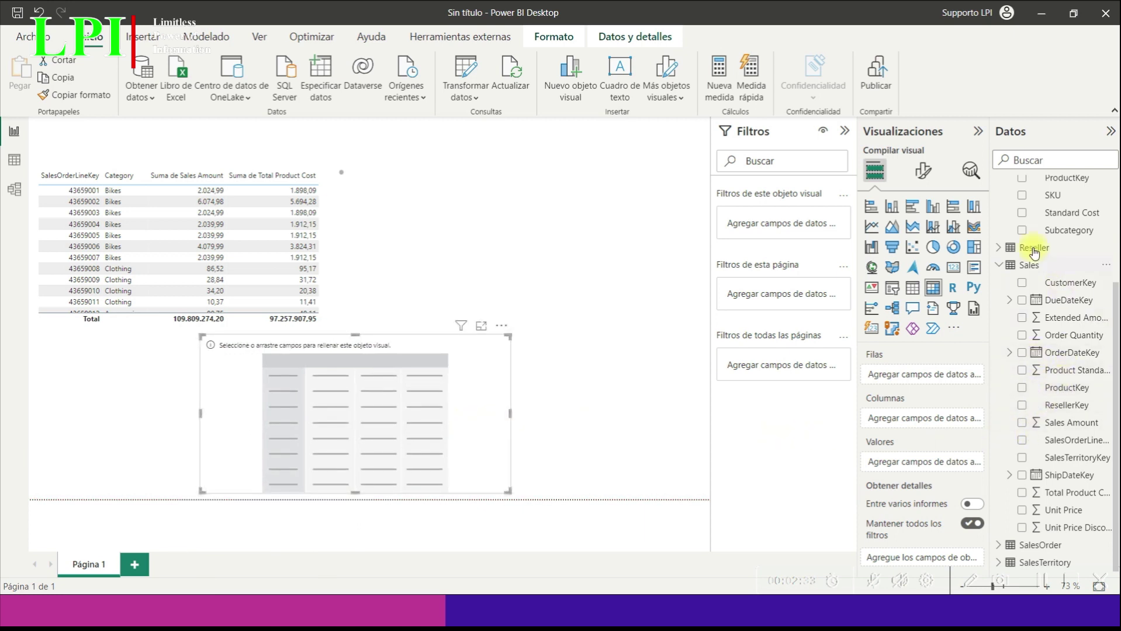
left_click(997, 266)
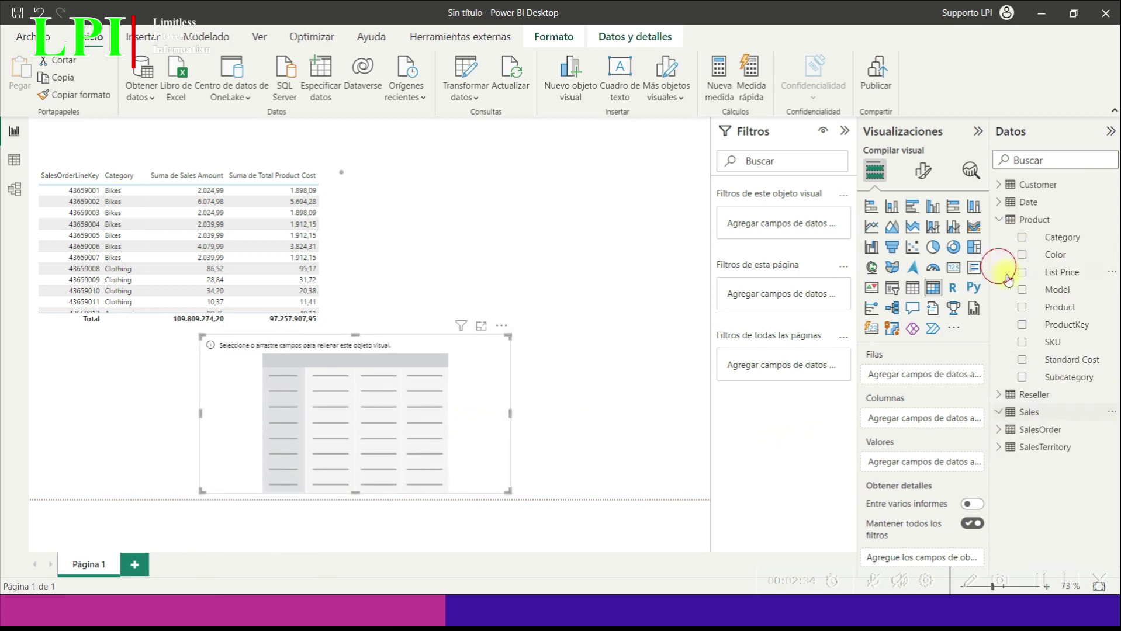
left_click(999, 448)
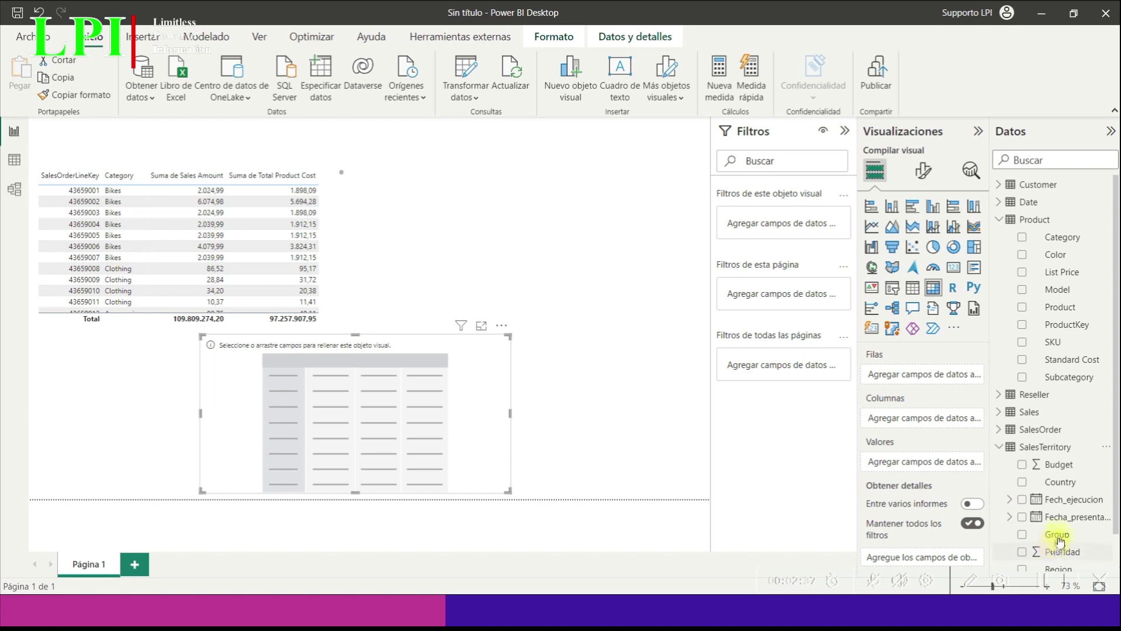
scroll(1062, 545, "down", 1)
left_click_drag(1066, 529, 270, 386)
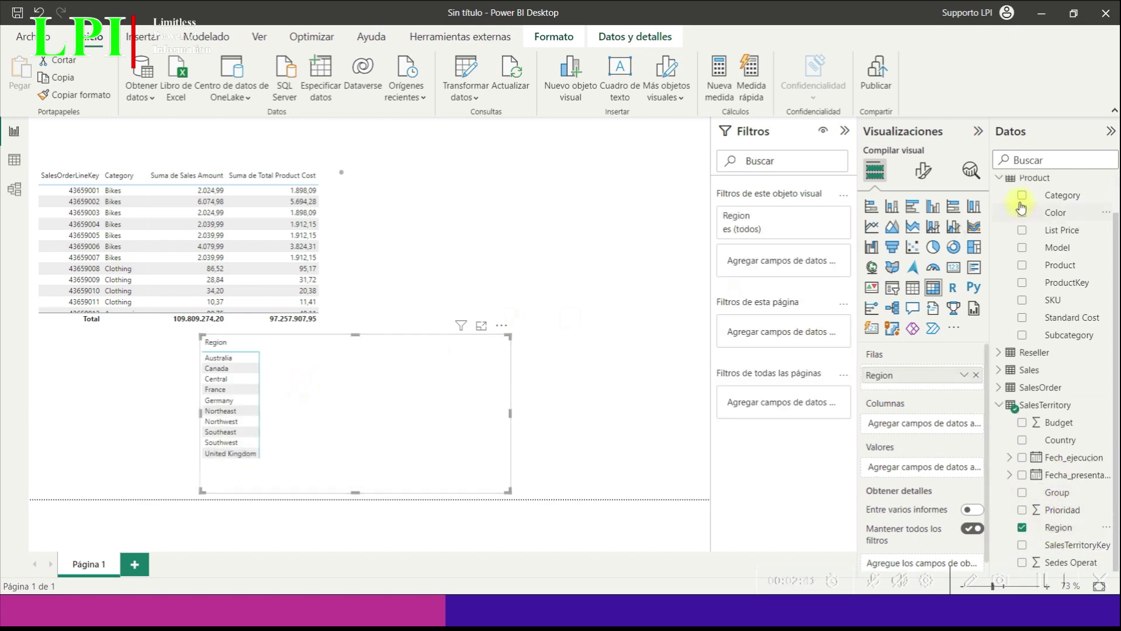
left_click_drag(1061, 196, 326, 345)
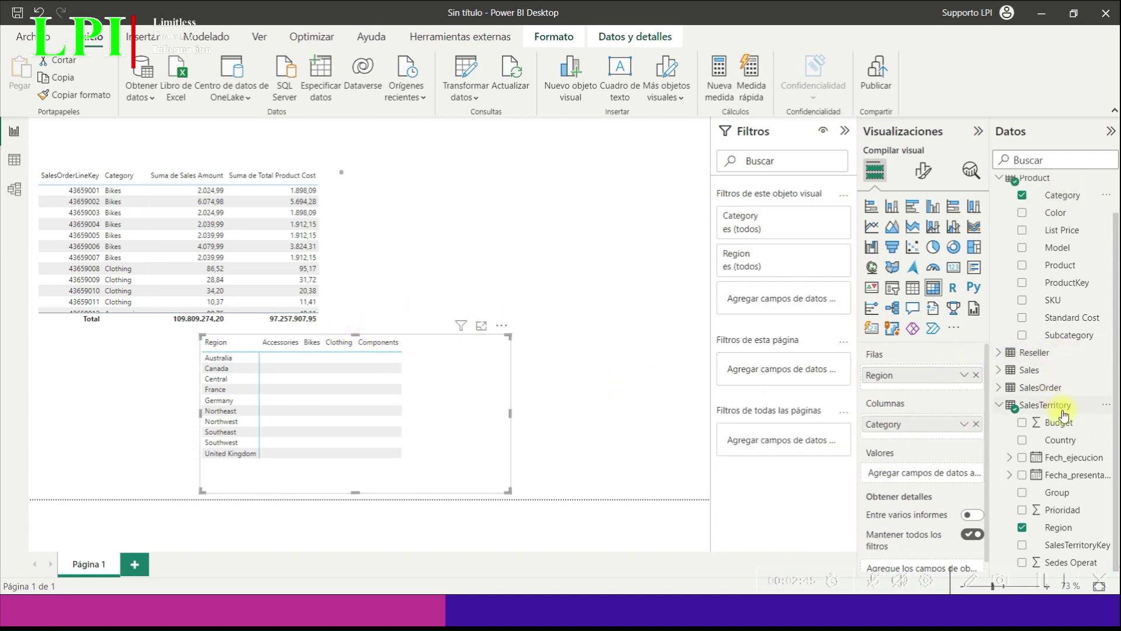
left_click(997, 370)
scroll(1052, 438, "down", 5)
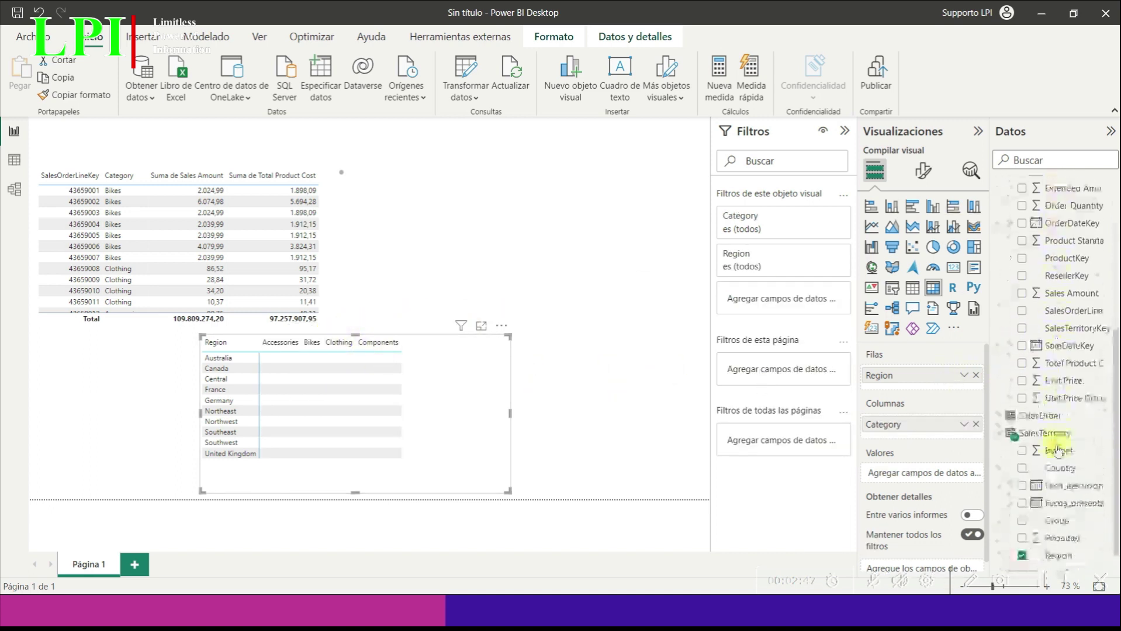
left_click_drag(1070, 299, 333, 403)
Step: Turn off the matrix's column subtotals and shift the visual slightly on the canvas
left_click(925, 170)
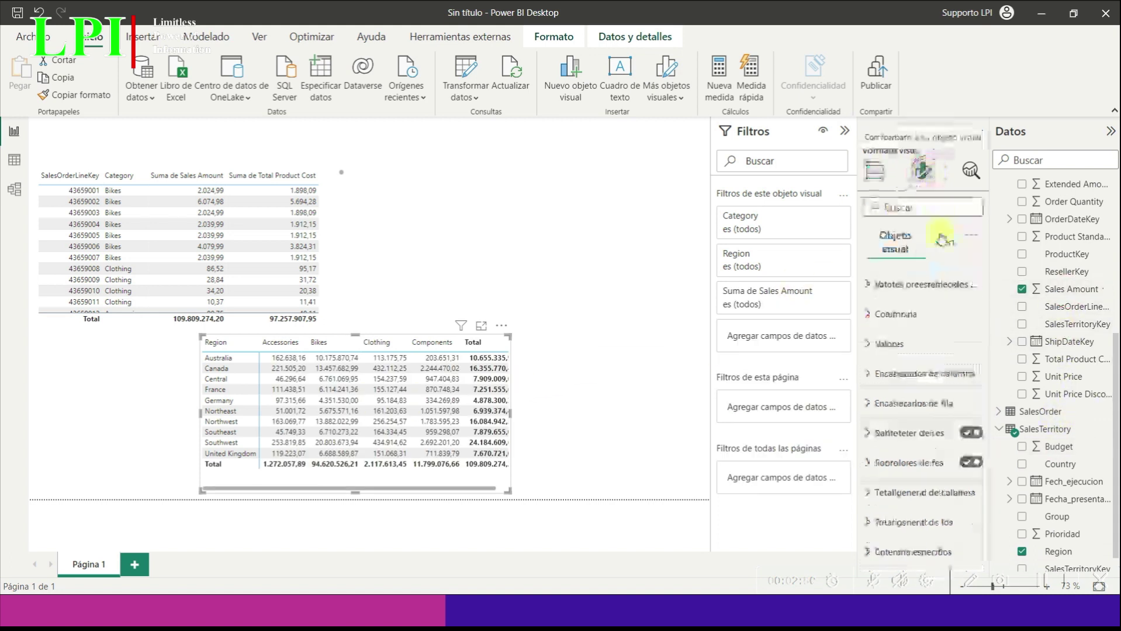
left_click(967, 432)
left_click_drag(499, 428, 514, 426)
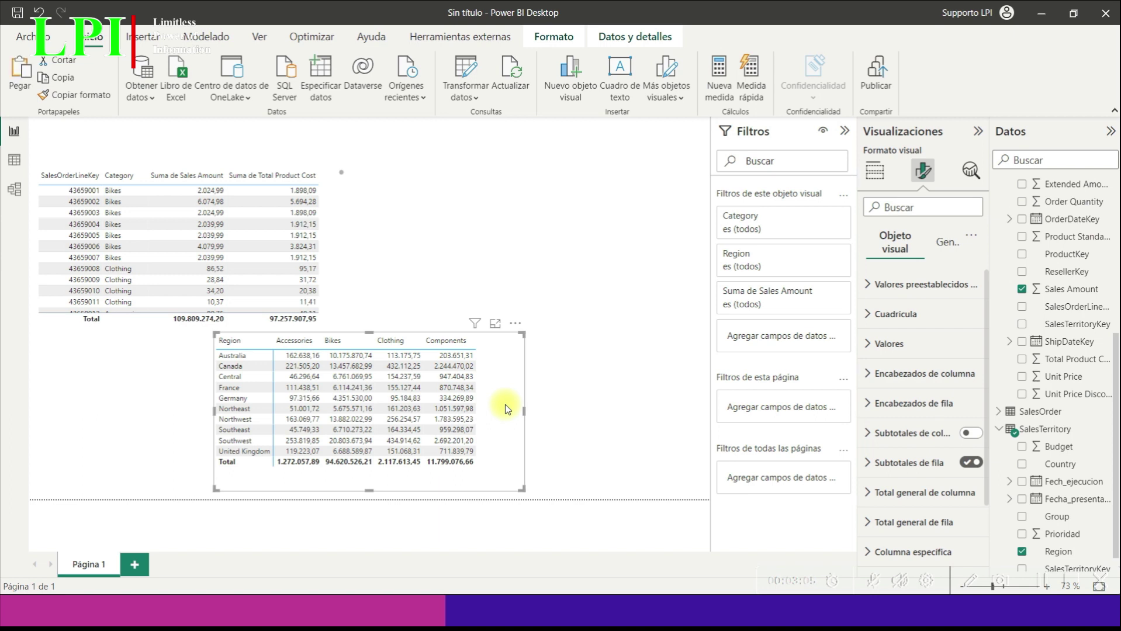
Step: Duplicate the matrix, place the narrowed copy beside the table and filter the copy's Category to Bikes
left_click_drag(506, 405, 686, 243)
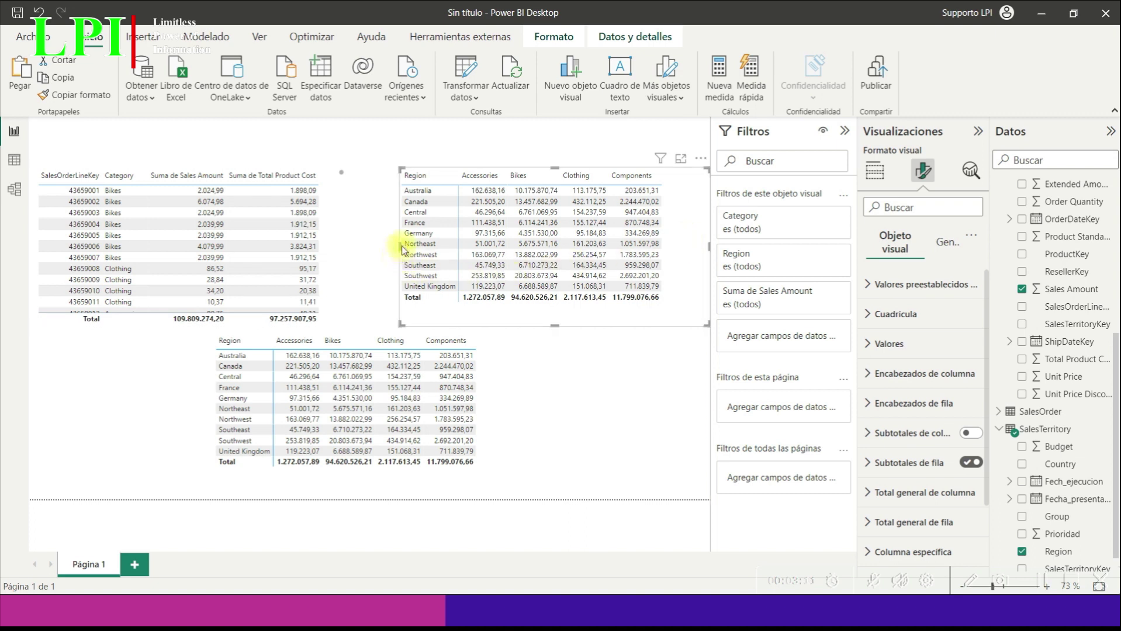
left_click_drag(398, 246, 434, 245)
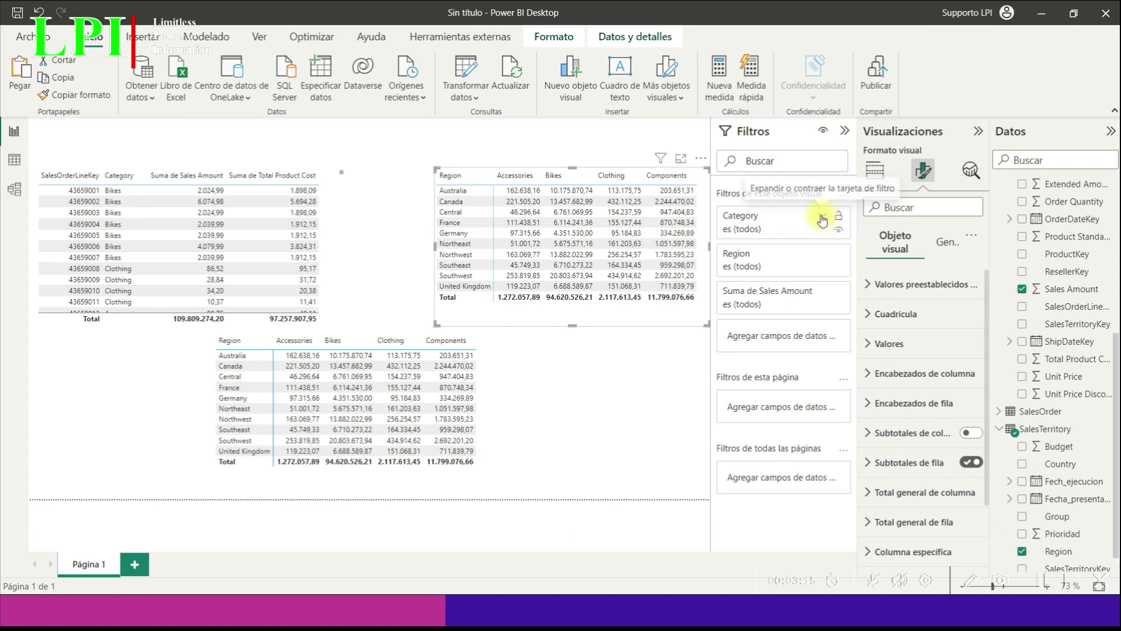
left_click(822, 217)
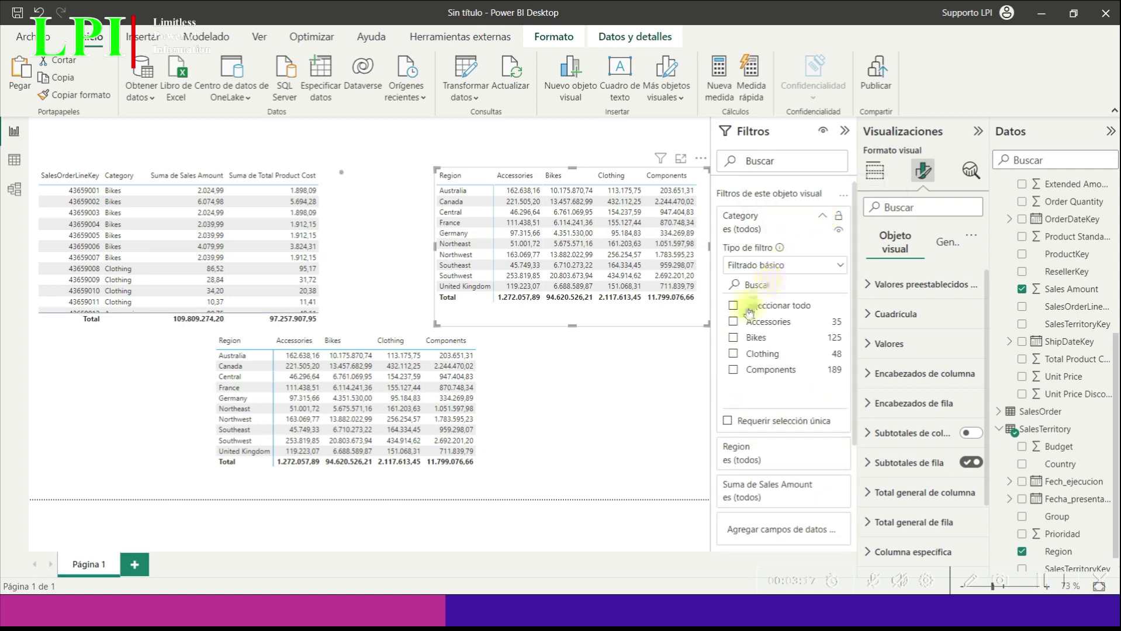
left_click(734, 339)
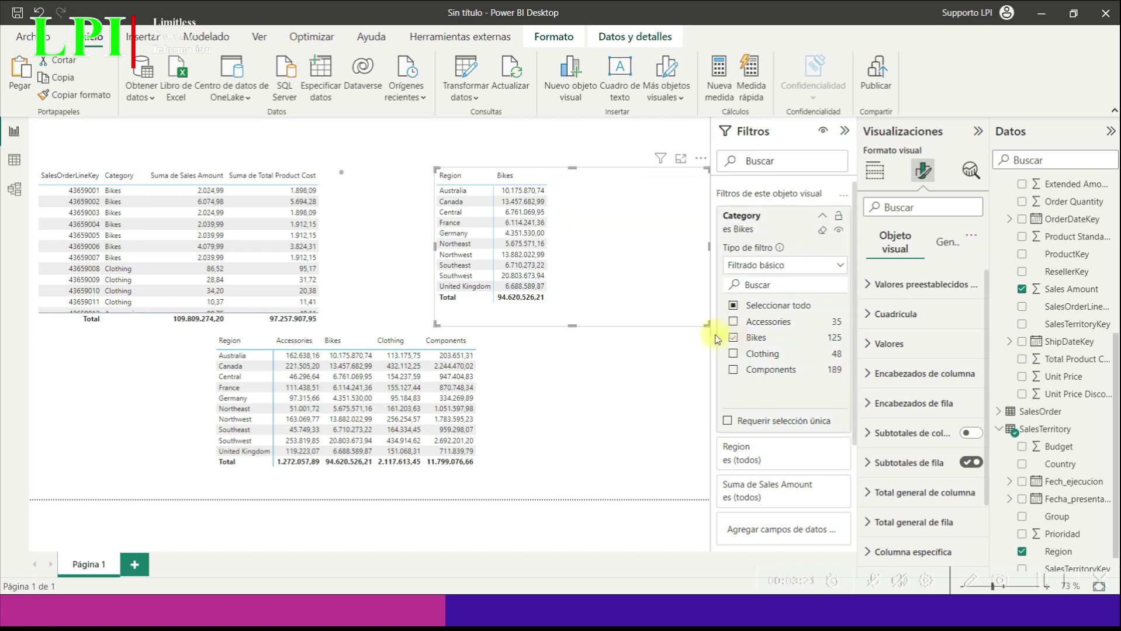
left_click_drag(436, 245, 496, 242)
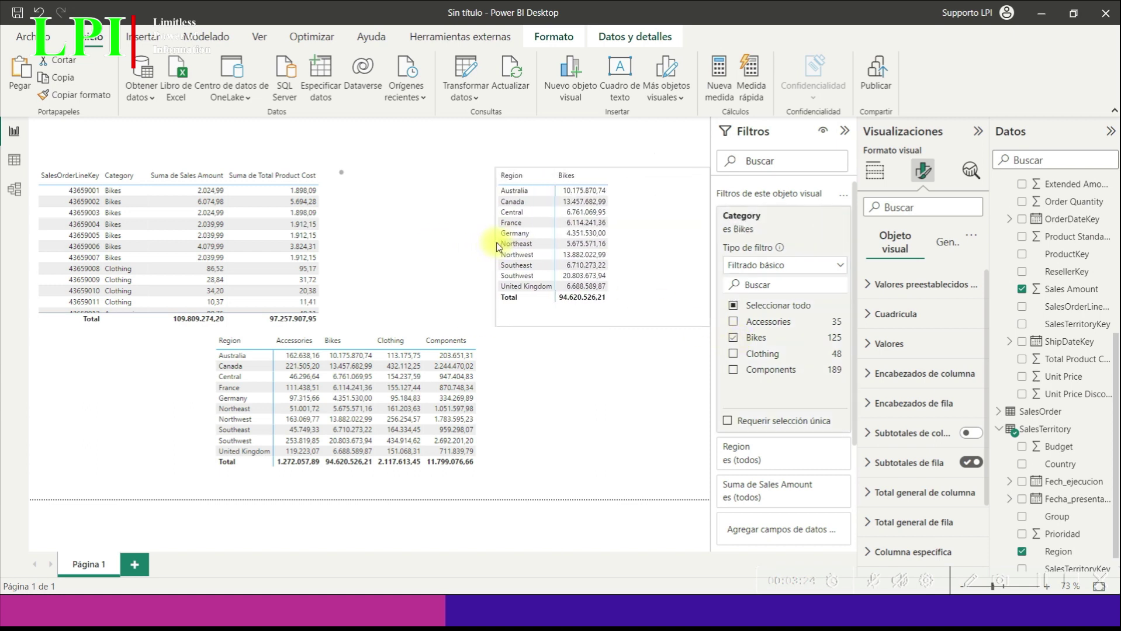
left_click(608, 365)
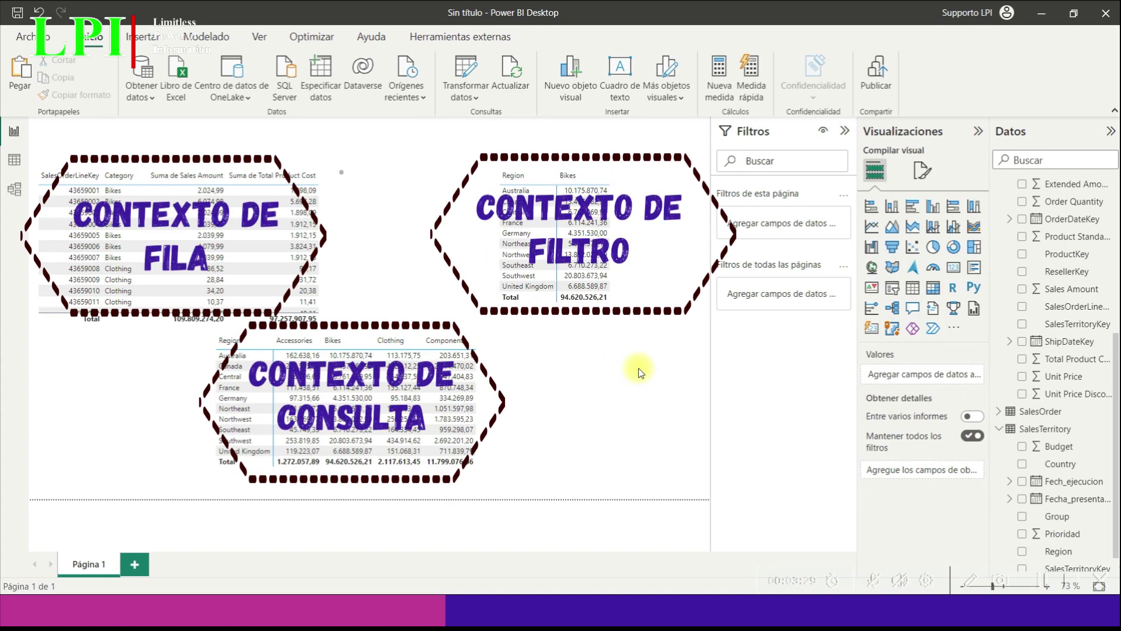
Step: Widen the SalesOrderLineKey table to leave room for another column
left_click(331, 266)
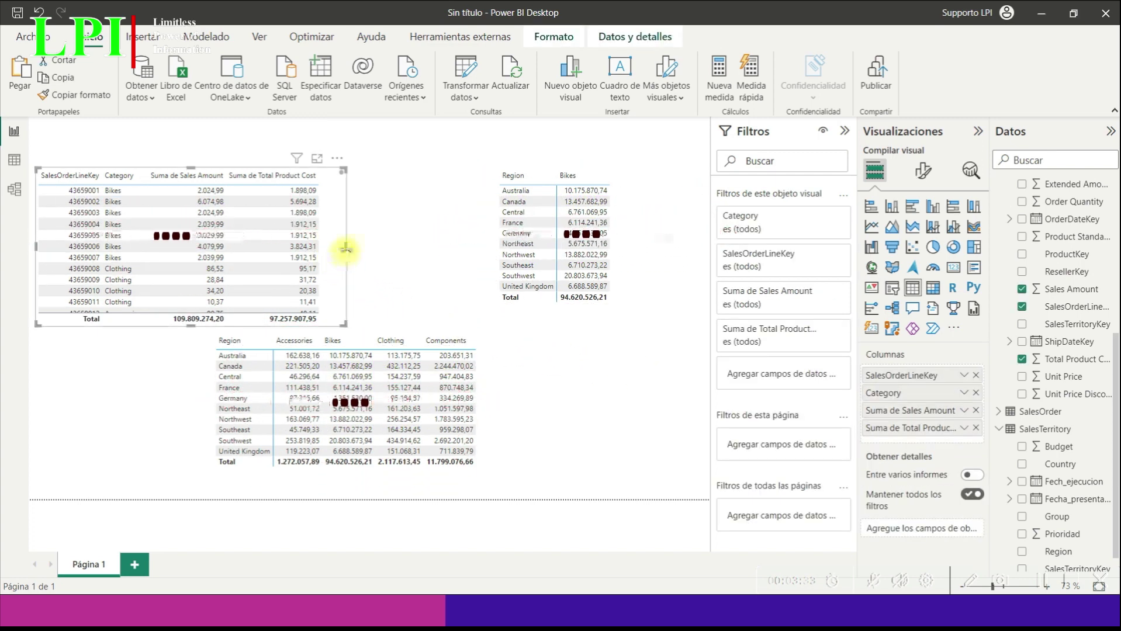
left_click_drag(348, 252, 385, 253)
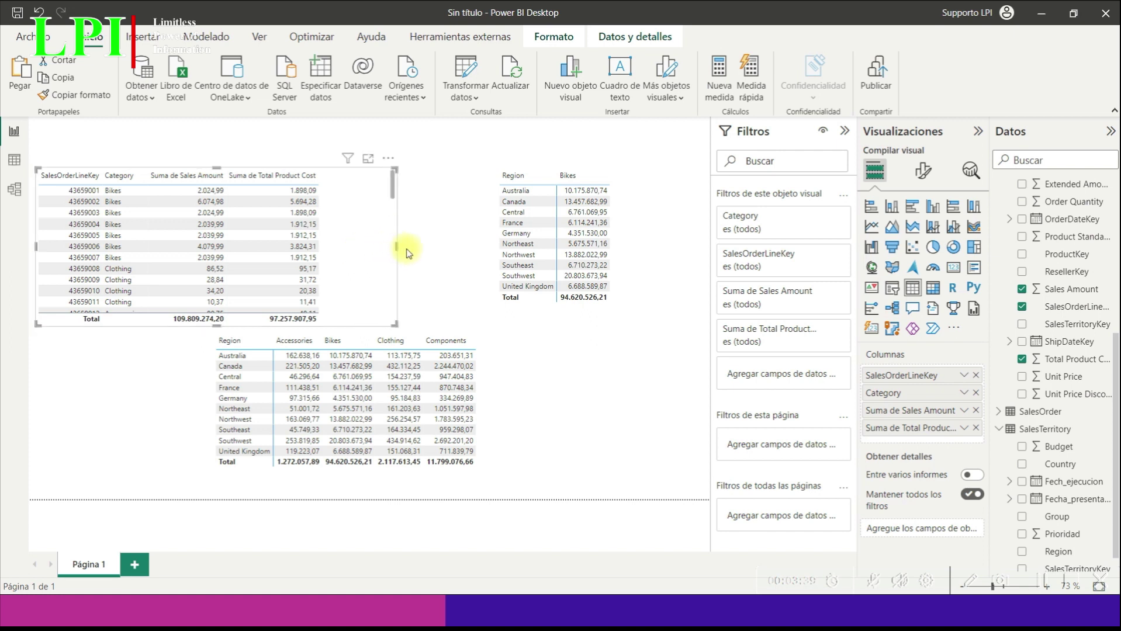
left_click(424, 240)
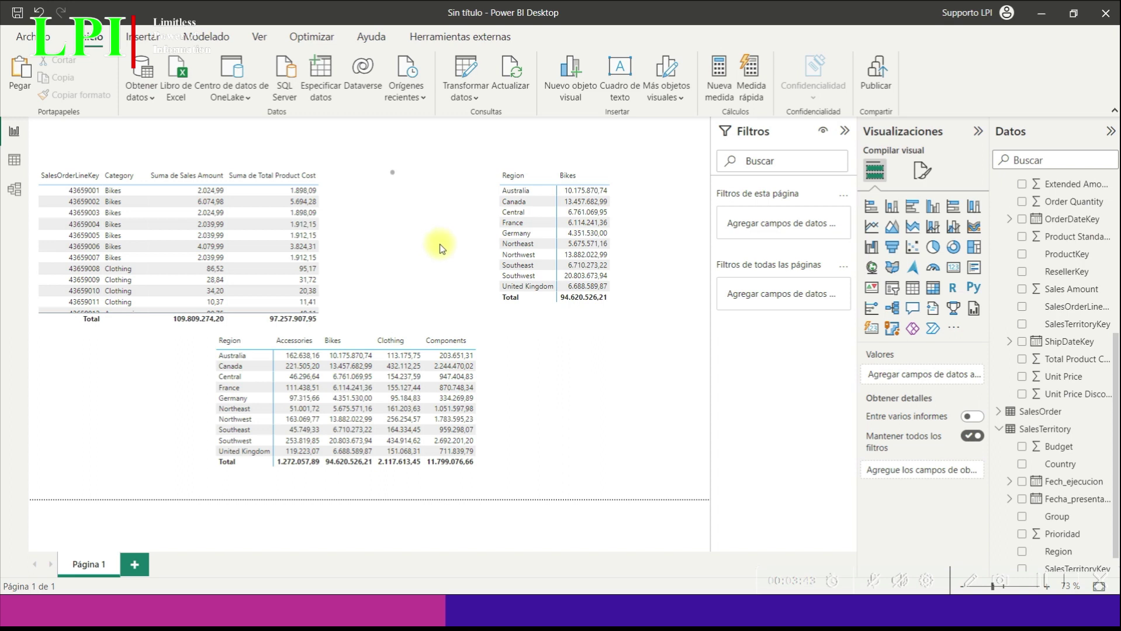
Step: Collapse the SalesTerritory and Product field lists, leaving the Sales fields expanded
left_click(997, 430)
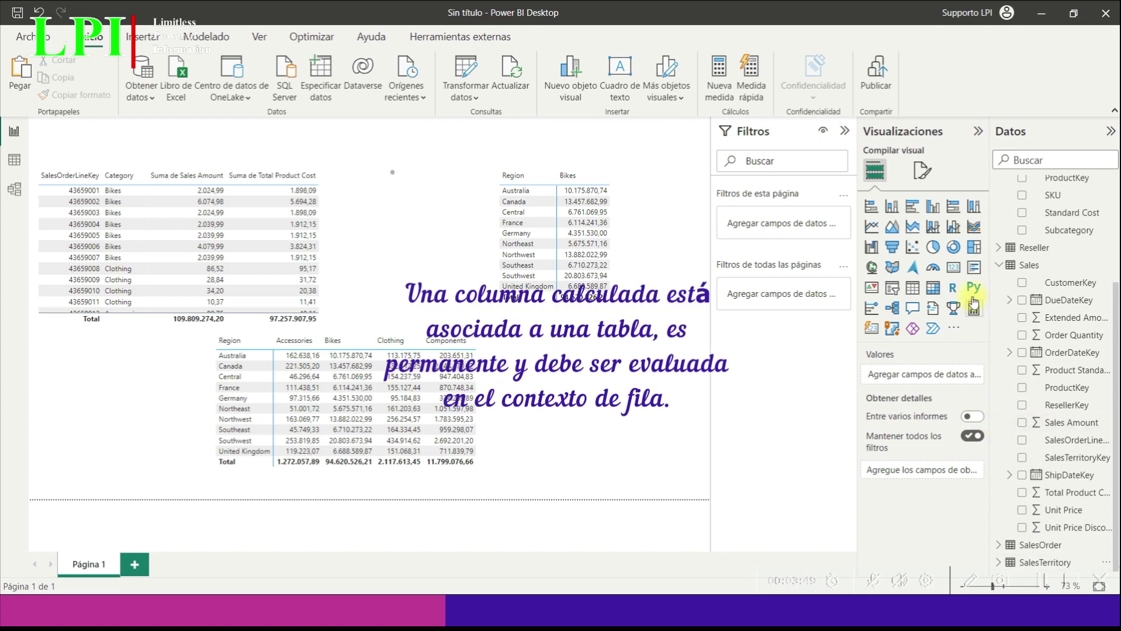
scroll(1016, 257, "up", 3)
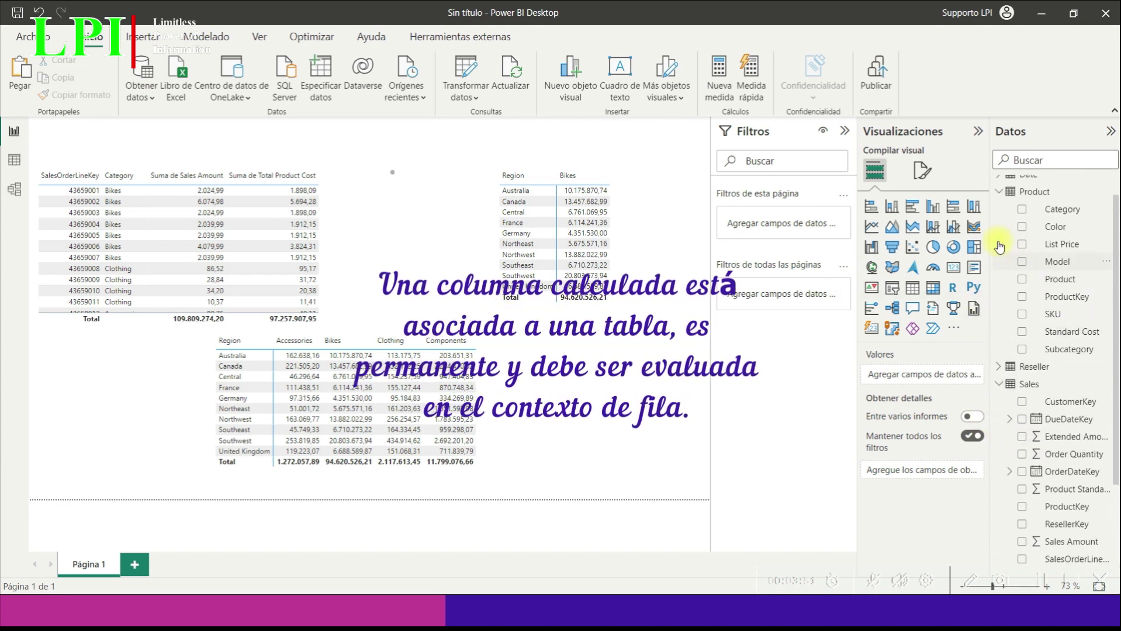
left_click(999, 193)
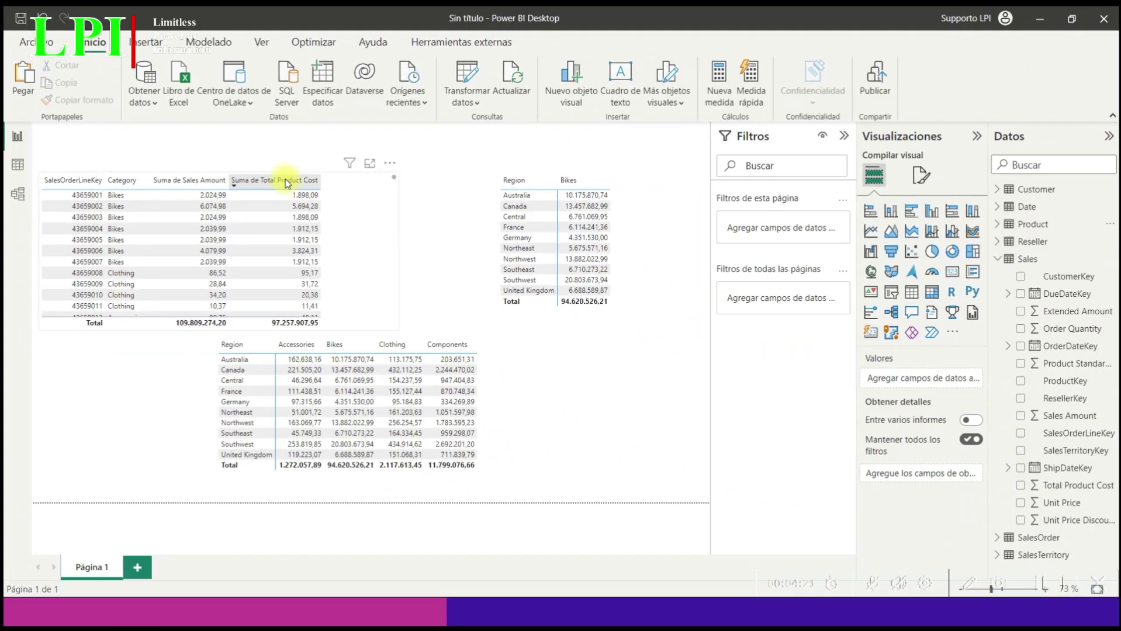
Step: Add a new calculated column to the Sales table
left_click(210, 43)
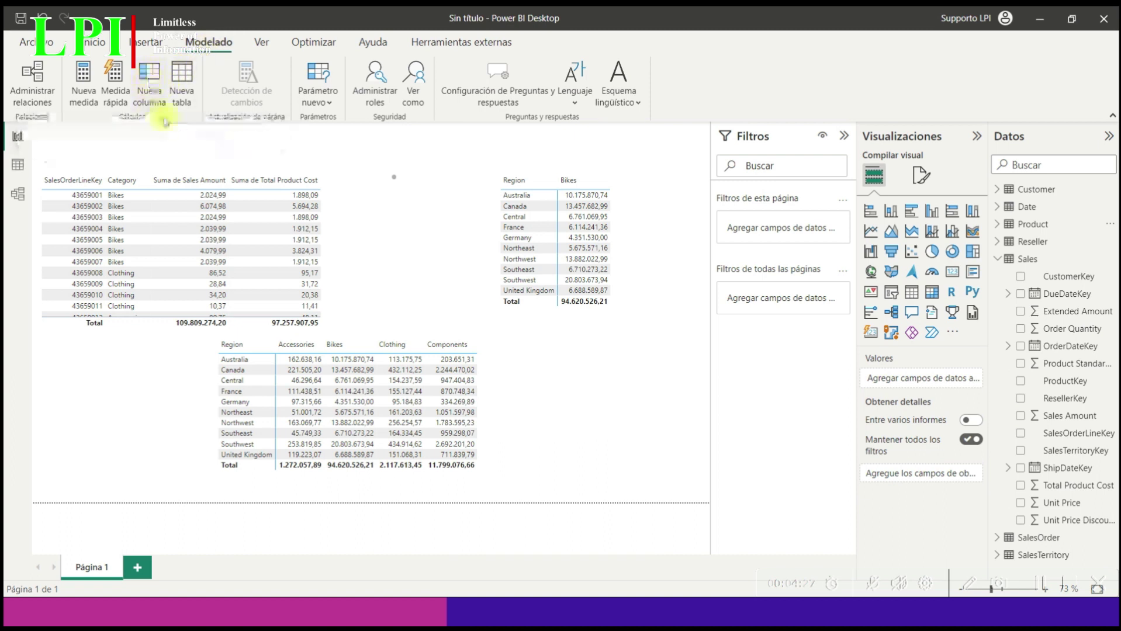
left_click(1040, 260)
left_click(1110, 259)
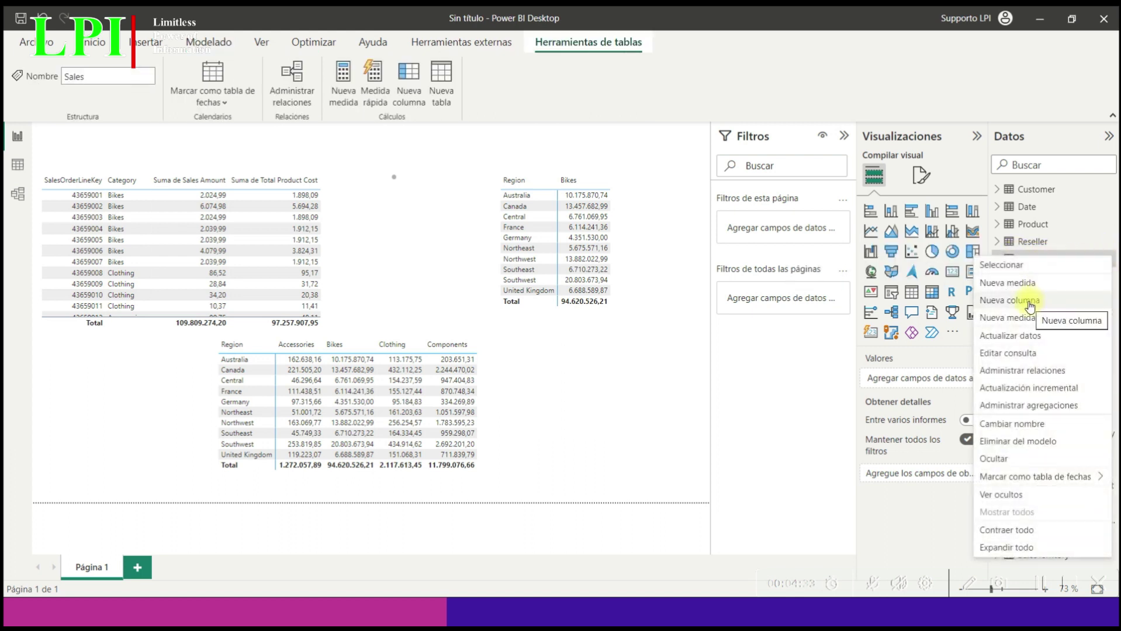
left_click(995, 301)
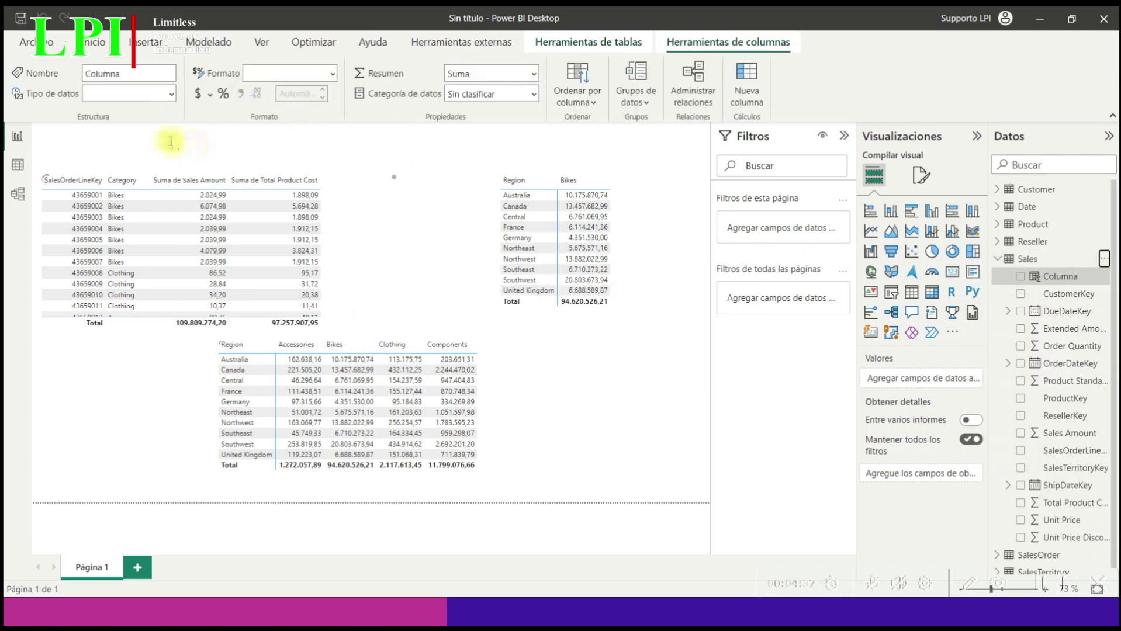
Step: Define the new column as Util = Sales[Sales Amount] - Sales[Total Product Cost] and add it to the SalesOrderLineKey table visual
left_click(127, 133)
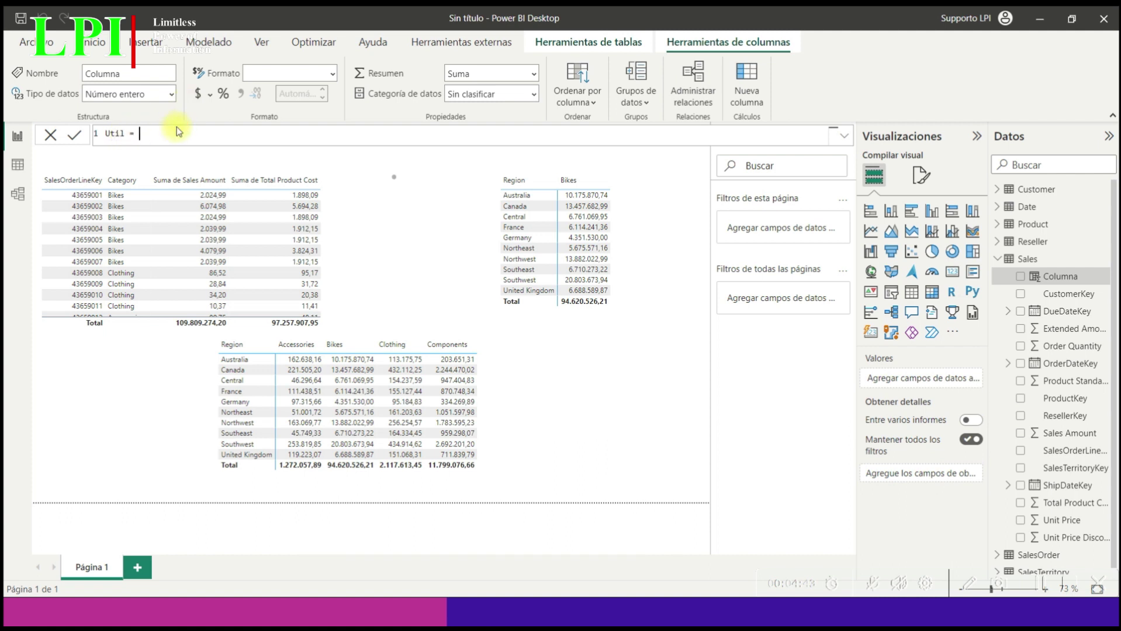
type("Sales ")
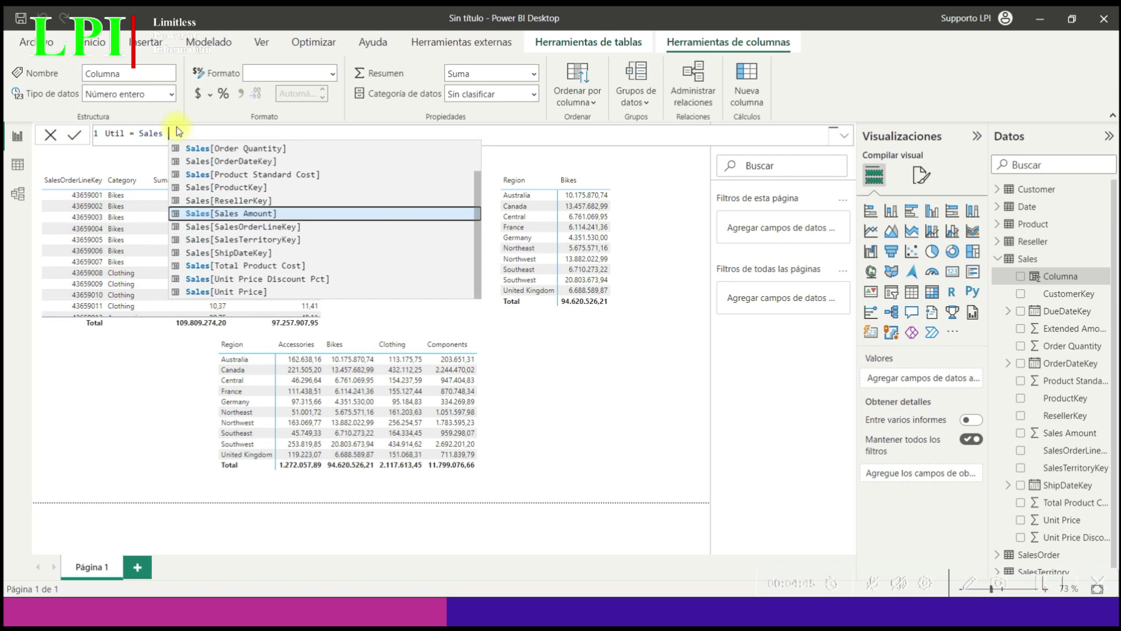
type("Am")
key("Tab")
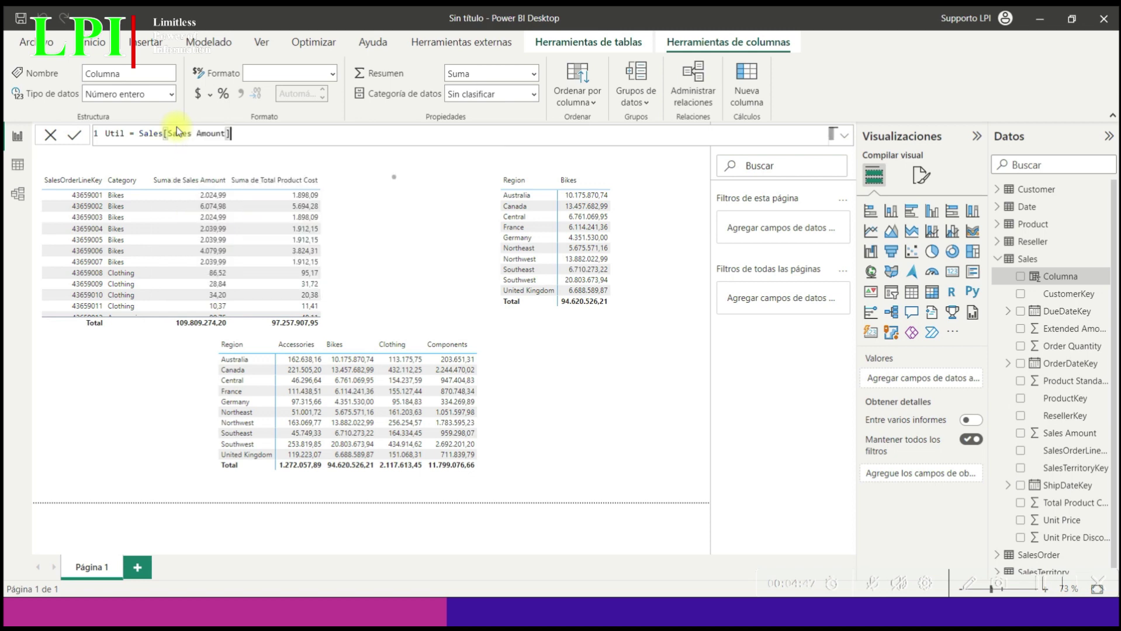
type("- Tota")
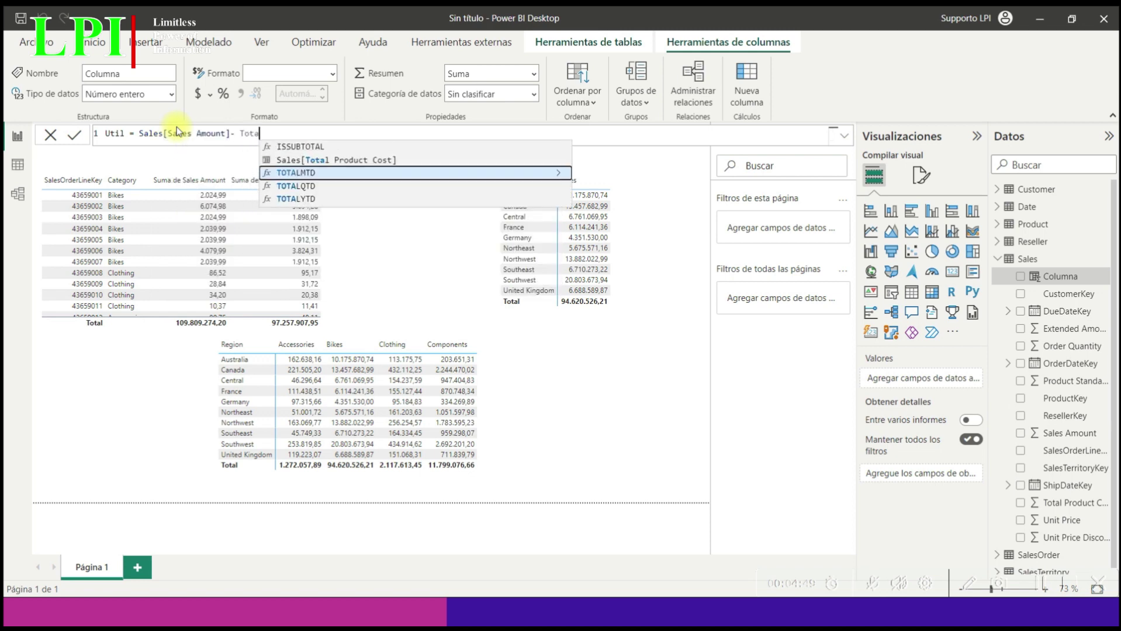
key("Up")
key("Tab")
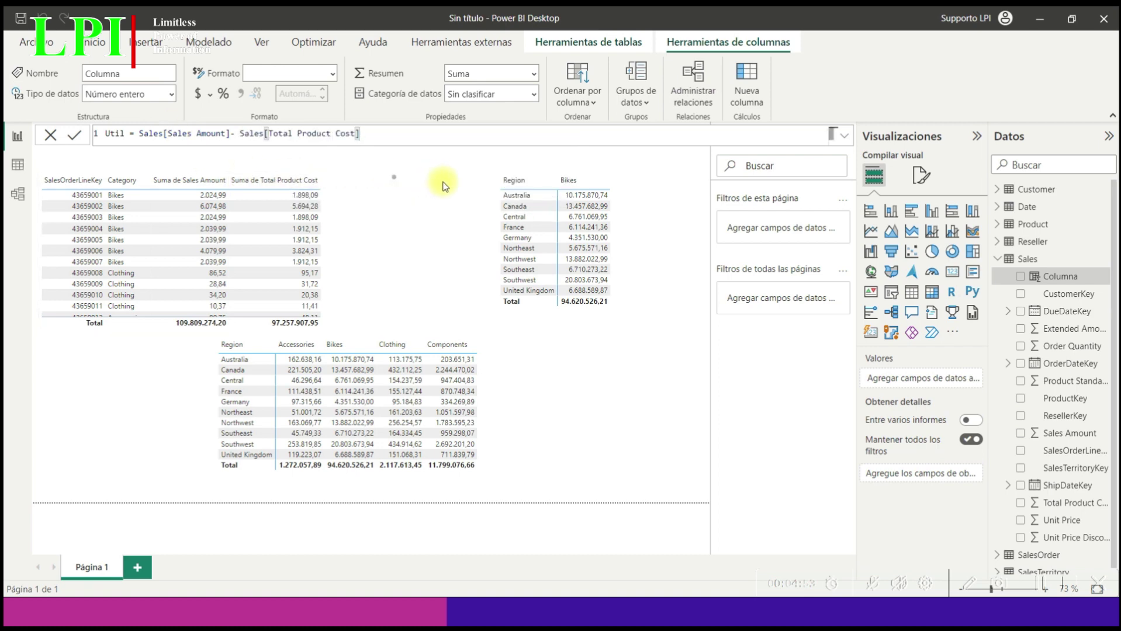
key("Return")
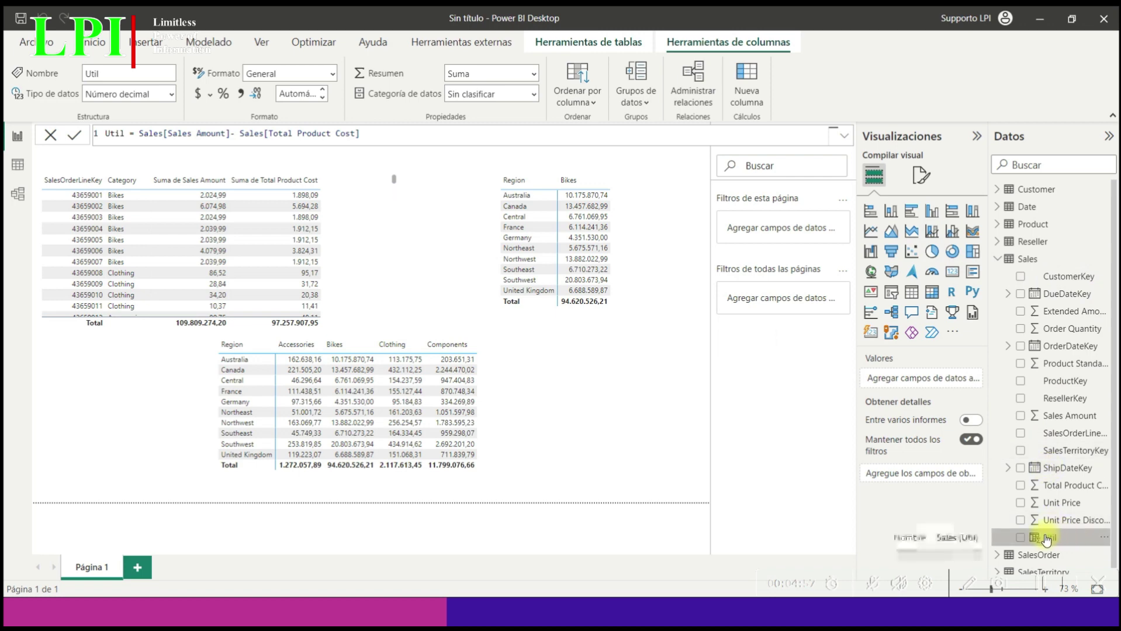
left_click_drag(1064, 541, 314, 233)
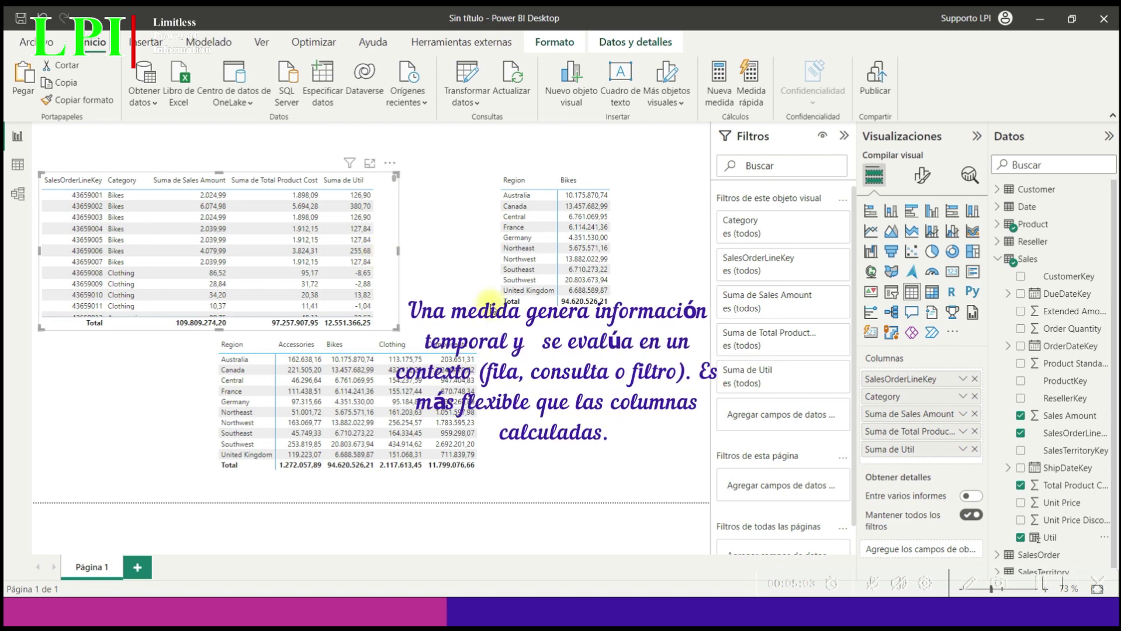
left_click(610, 378)
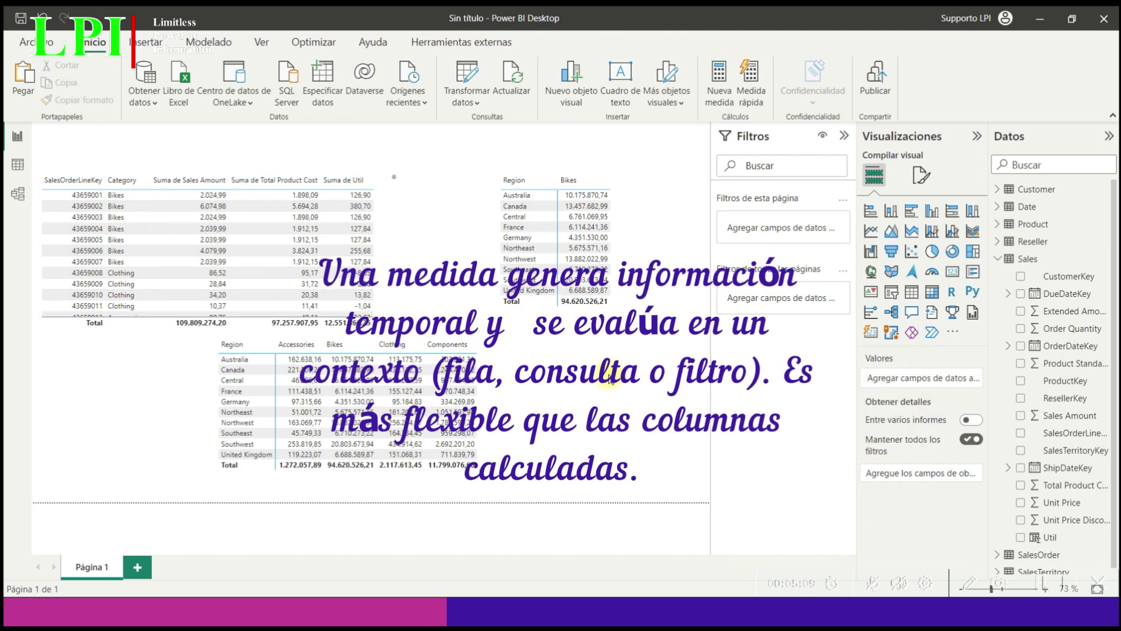
Step: Widen the four-category matrix on both sides and extend the Bikes matrix toward the table, leaving room for another value
left_click(501, 403)
left_click_drag(525, 413, 670, 425)
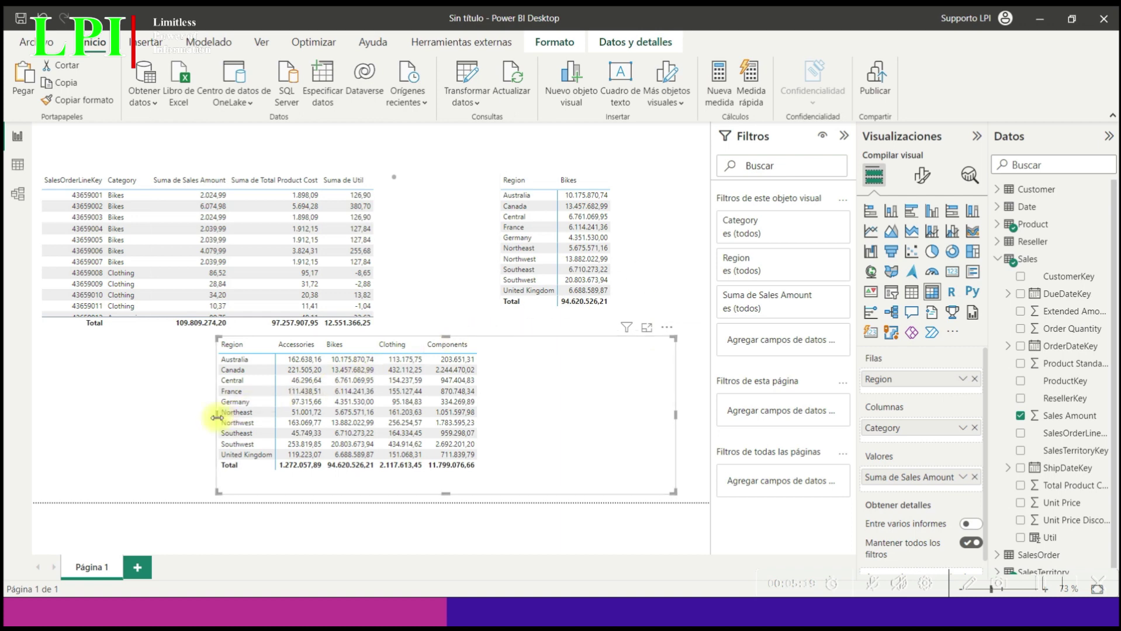
left_click_drag(217, 417, 169, 417)
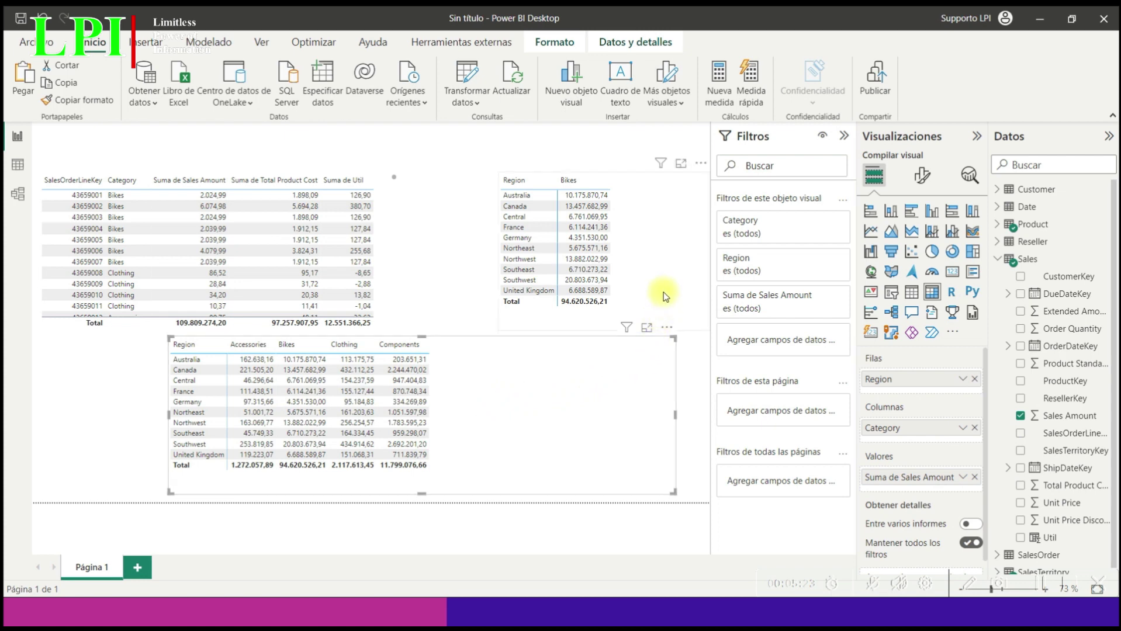
left_click(647, 280)
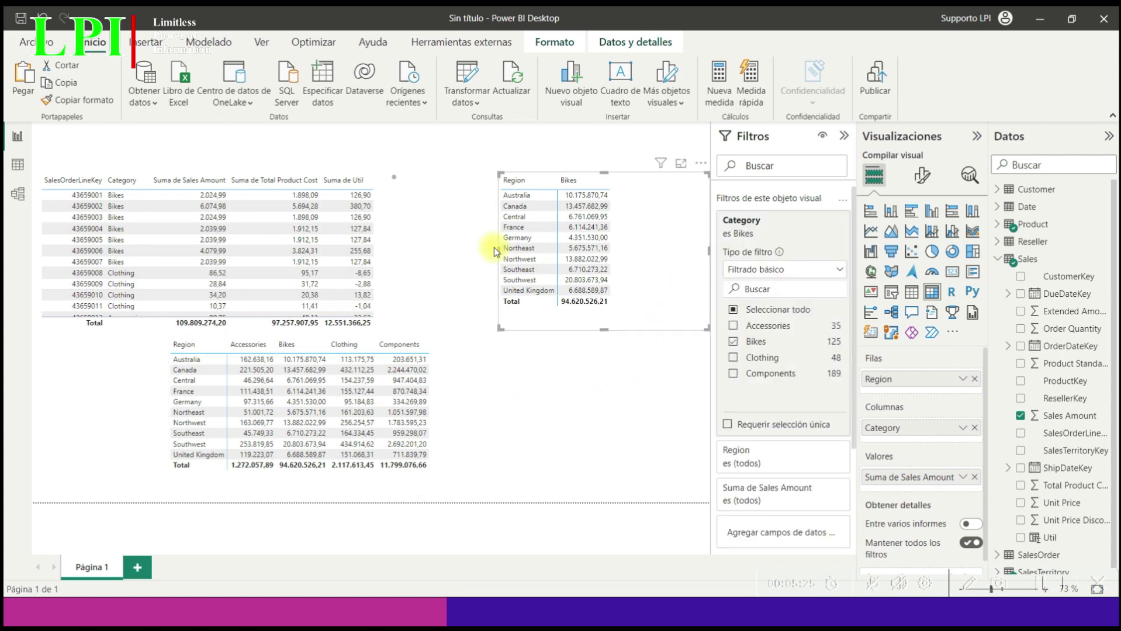
left_click_drag(495, 251, 444, 261)
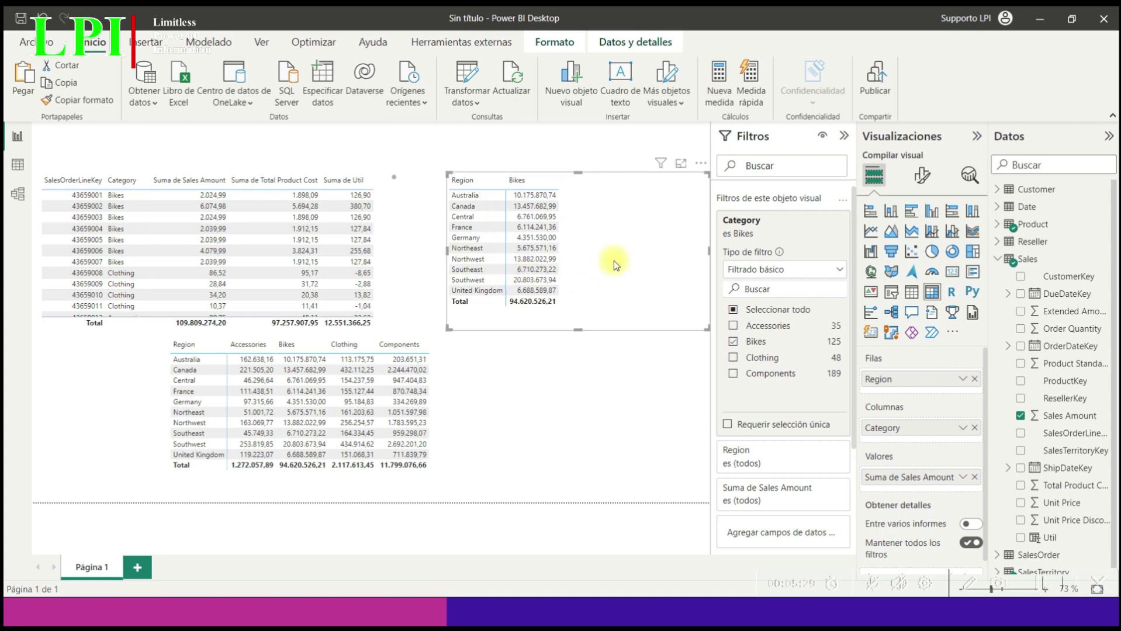
left_click(601, 145)
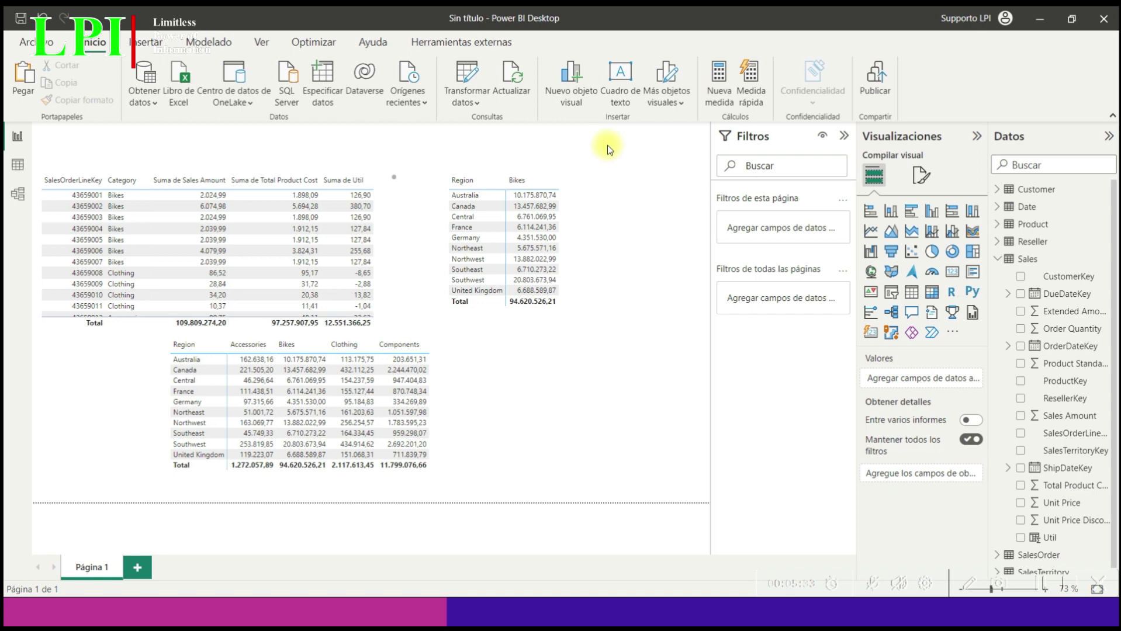
Step: Add a new measure to the Sales table and name it Util1 in its formula
left_click(218, 44)
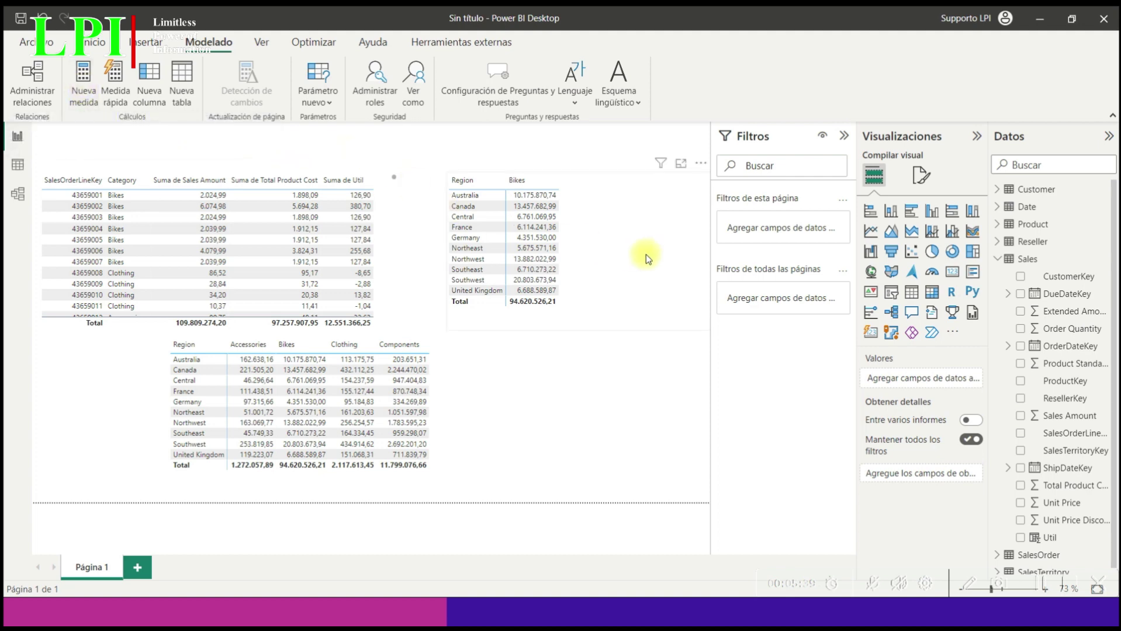
left_click(1063, 260)
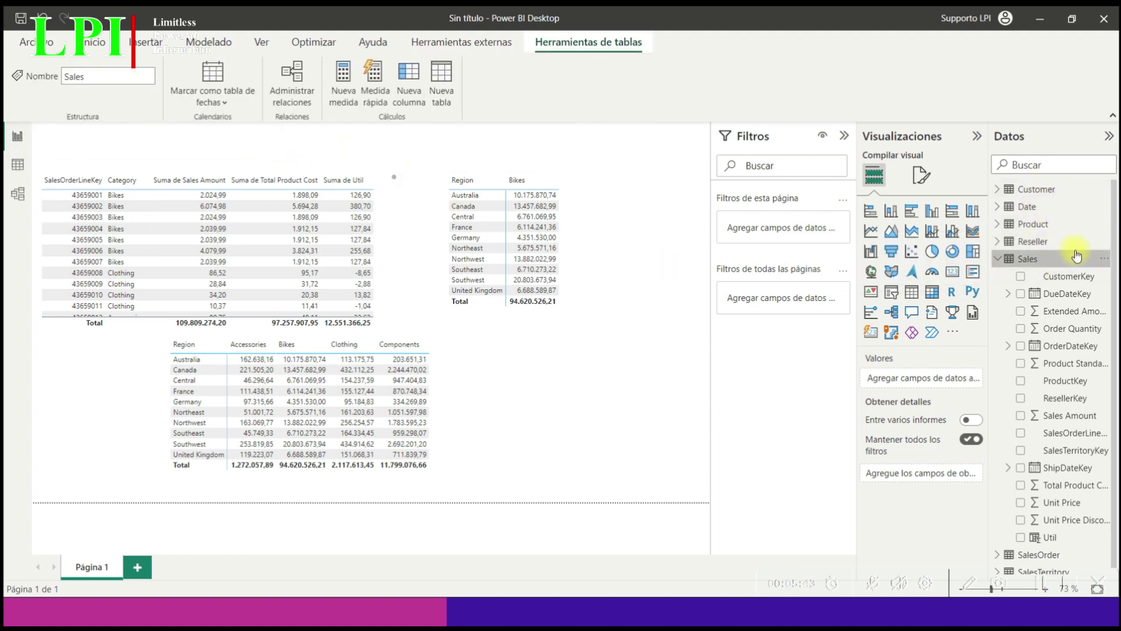
left_click(1103, 259)
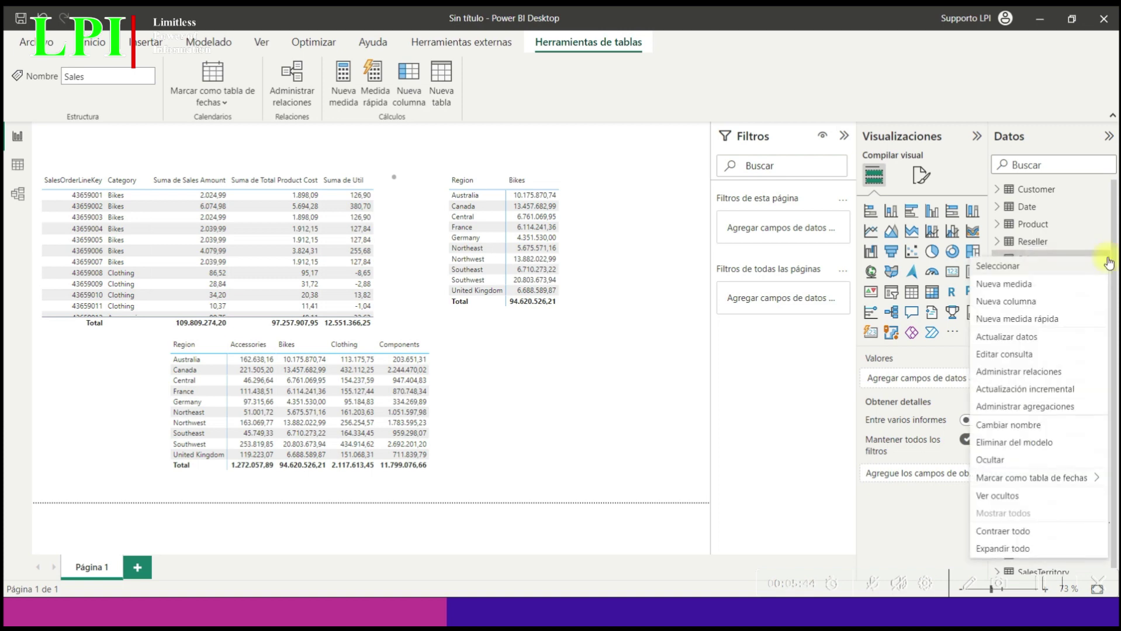
left_click(1013, 285)
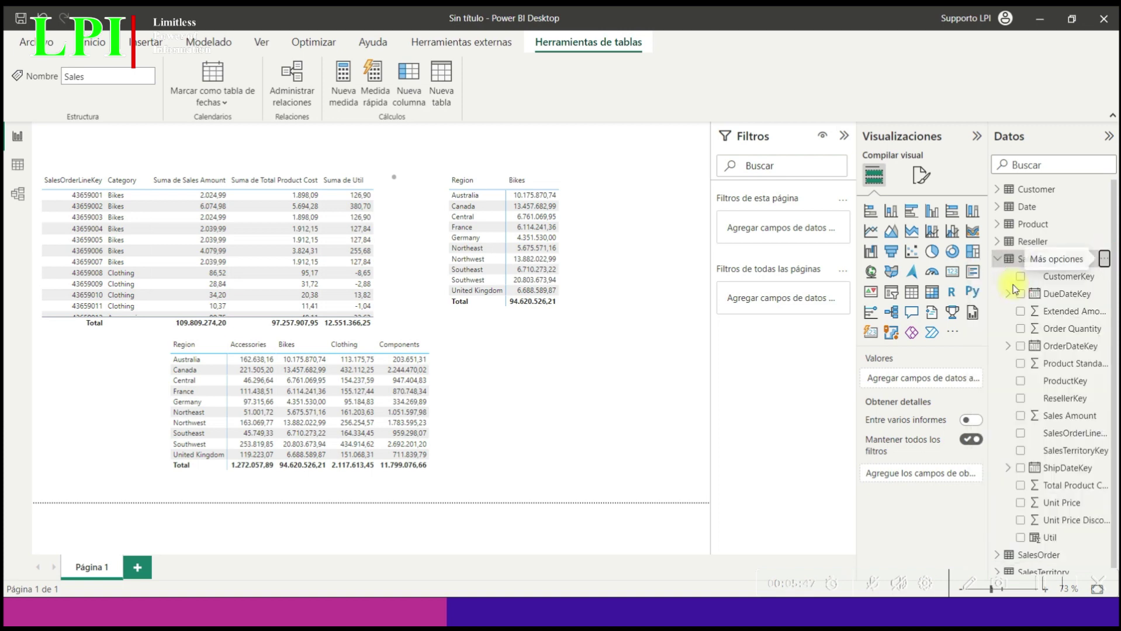
double_click(123, 132)
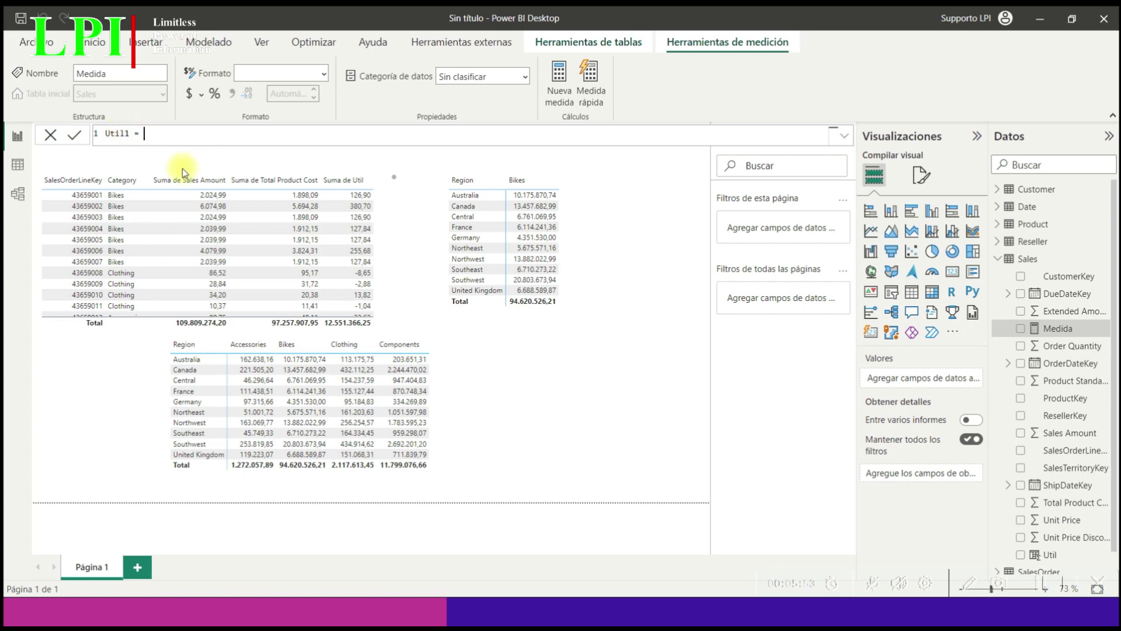
Step: Try to reference Sales Amount directly, without an aggregation function, in the Util1 measure
type("Sales Amount")
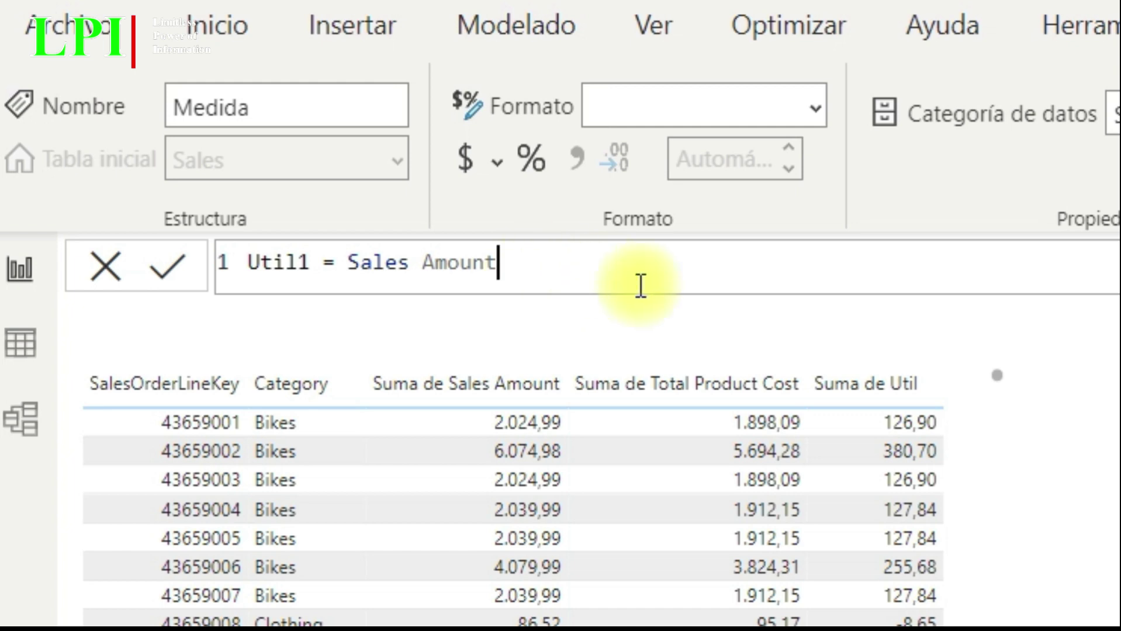
key("BackSpace")
key("BackSpace")
key("BackSpace")
key("BackSpace")
key("BackSpace")
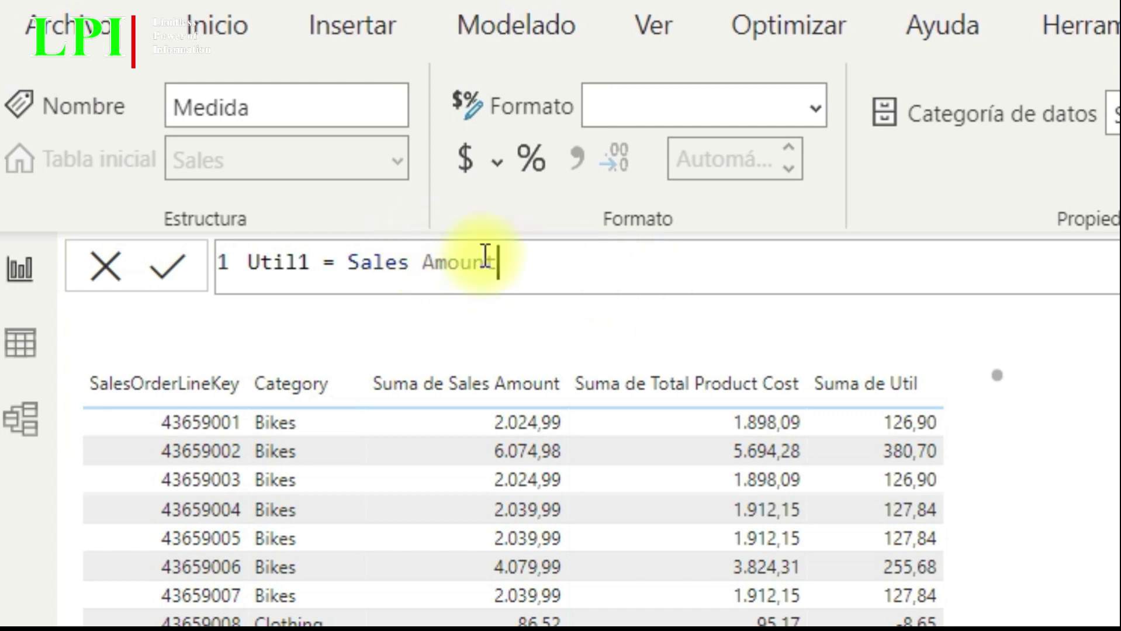
key("BackSpace")
key("BackSpace")
key("ctrl+z")
key("BackSpace")
key("BackSpace")
key("BackSpace")
key("BackSpace")
key("BackSpace")
key("BackSpace")
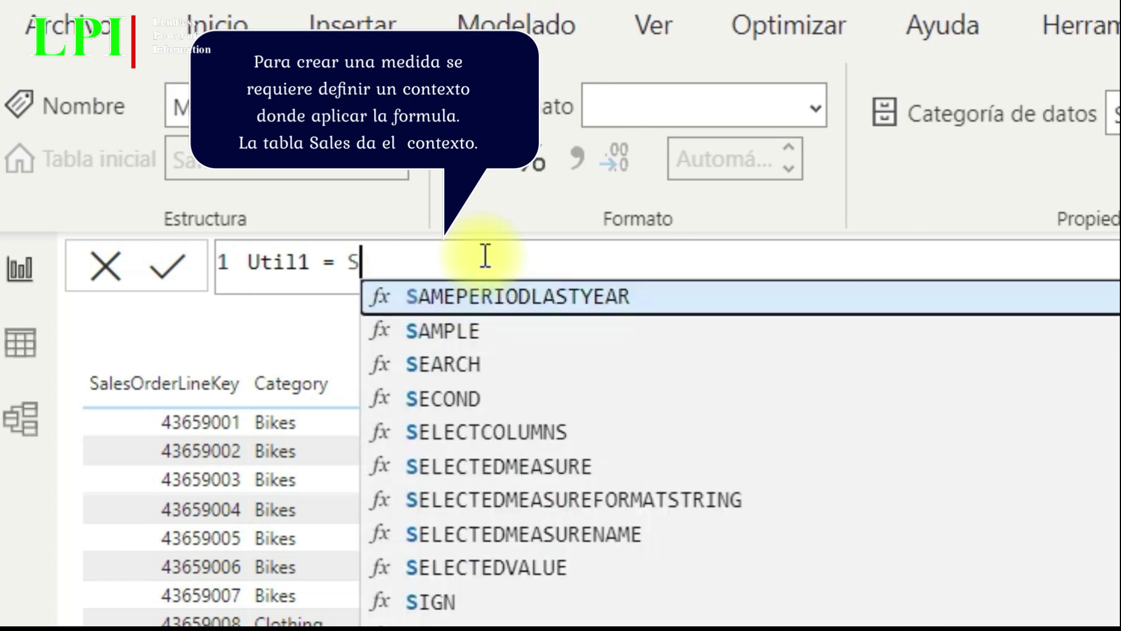
Step: Begin the Util1 formula with SUMX, using the Sales table as its first argument
type("U")
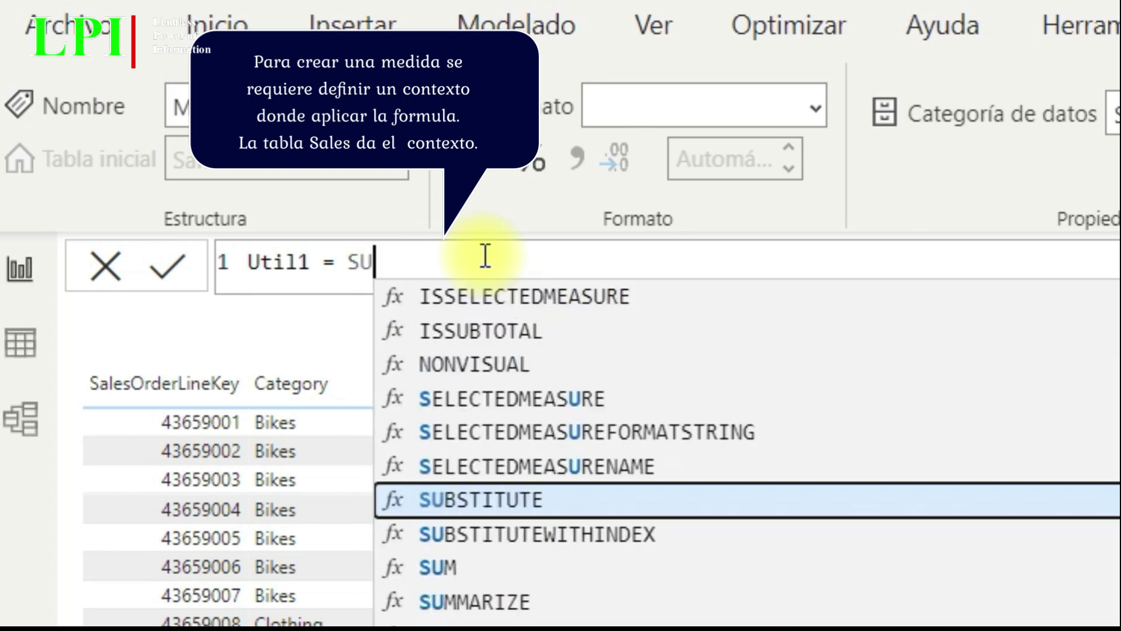
type("MX")
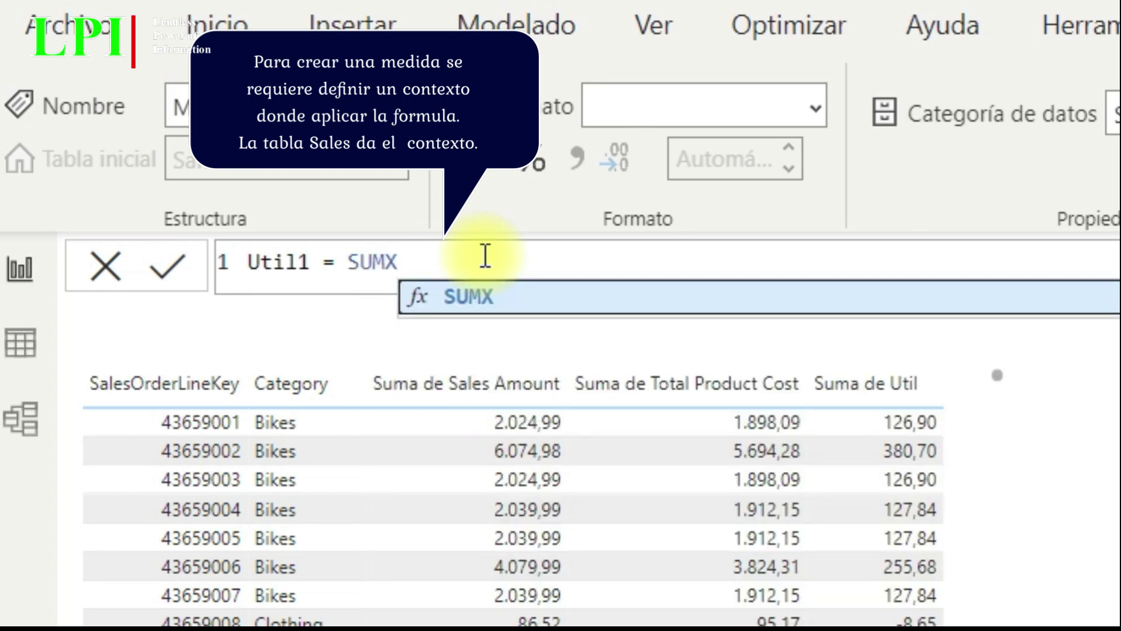
type("(")
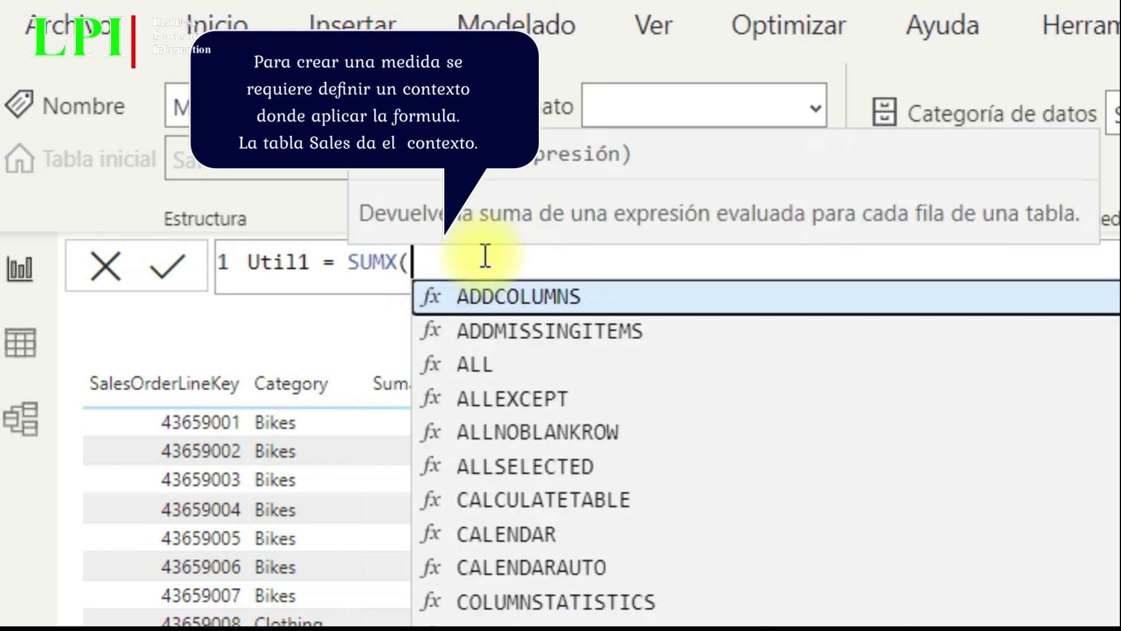
type("Sales")
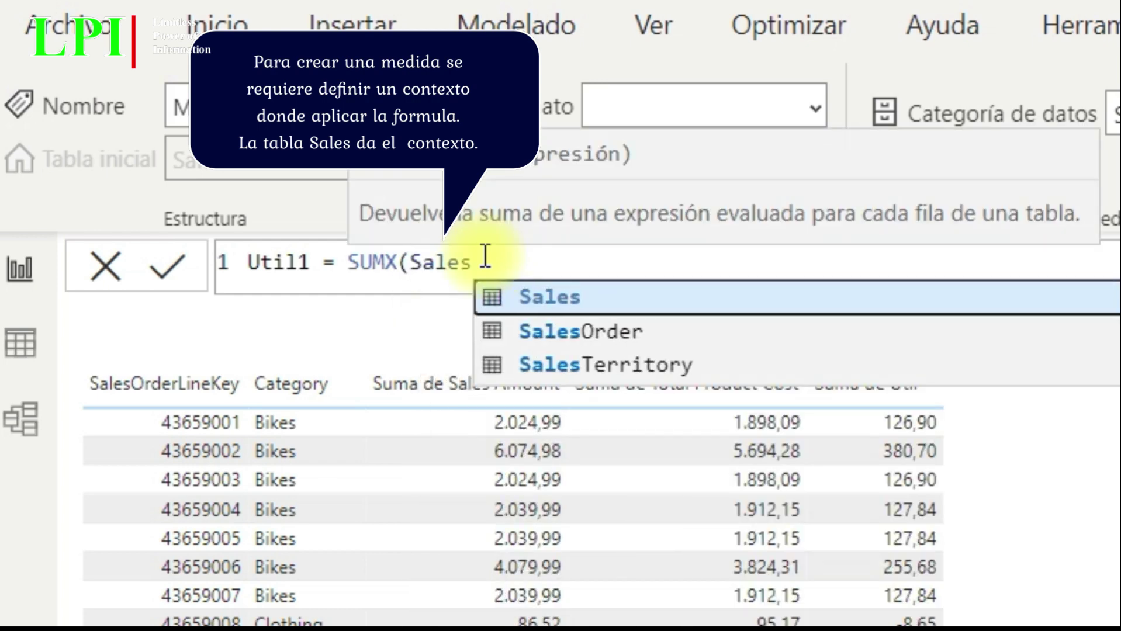
key("Escape")
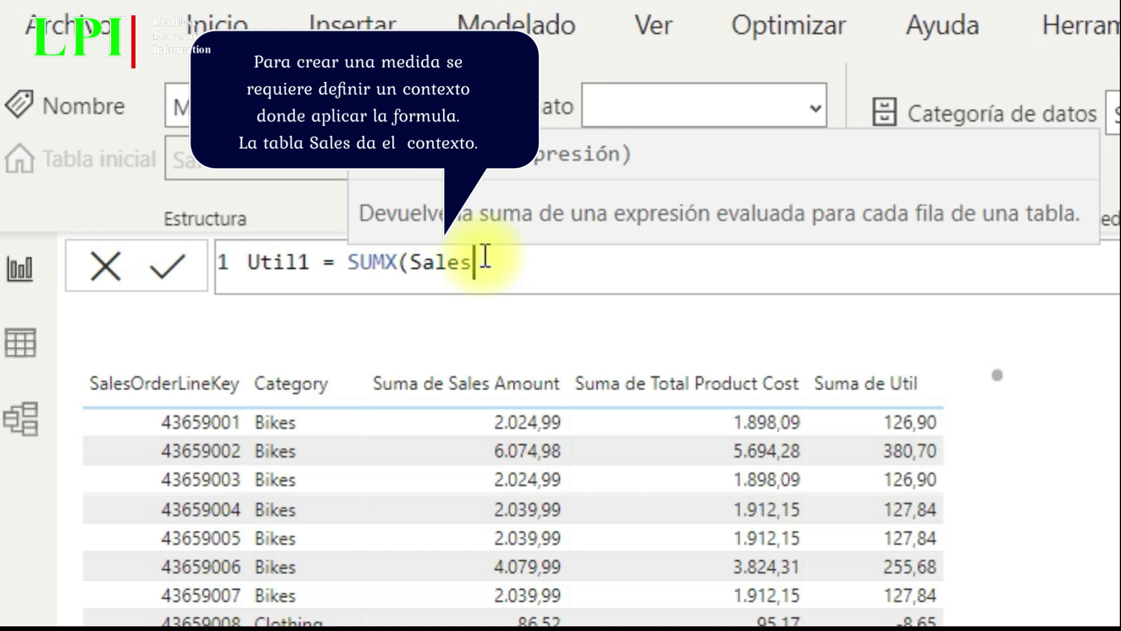
type(",")
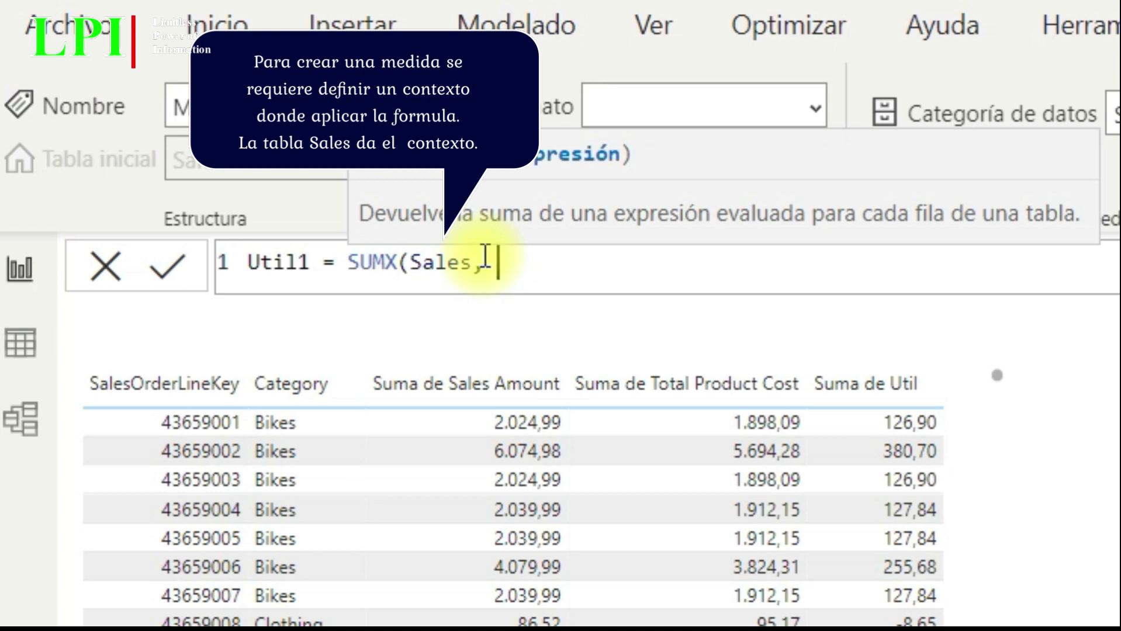
Step: Complete the SUMX expression with Sales[Sales Amount]-Sales[Total Product Cost] and commit the Util1 measure
type(" Sales")
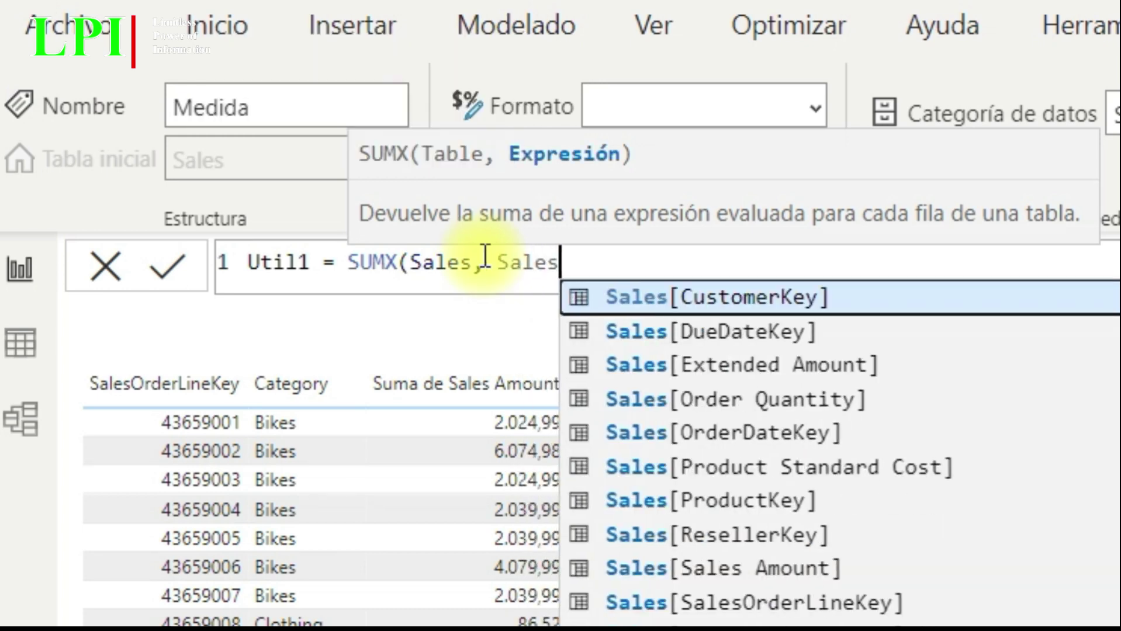
type(" Am")
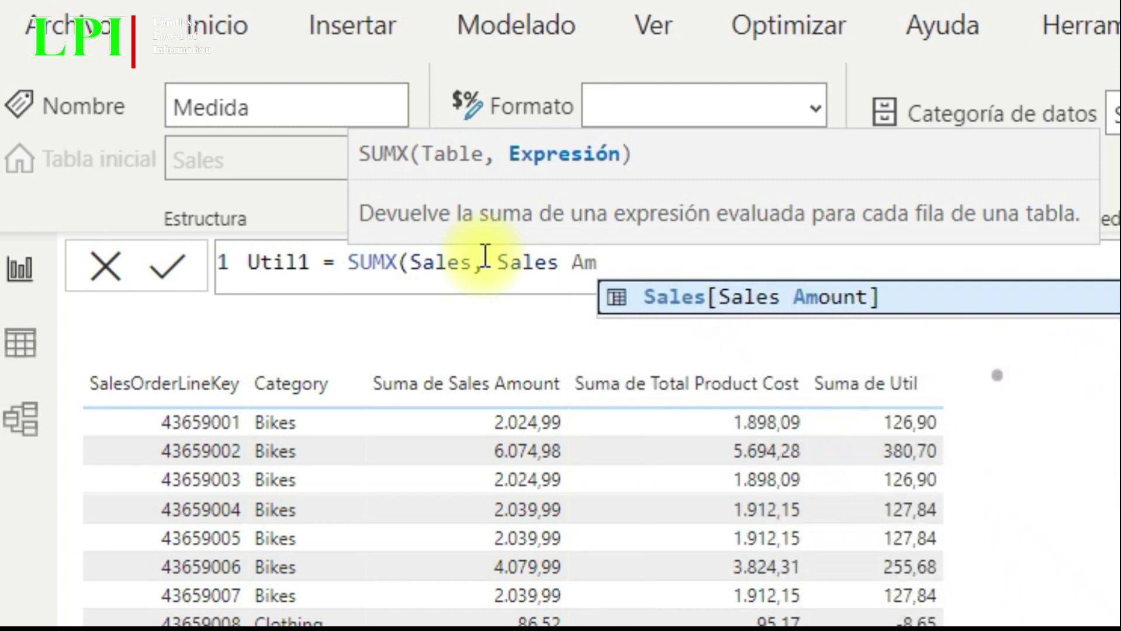
key("Tab")
type("-Tot")
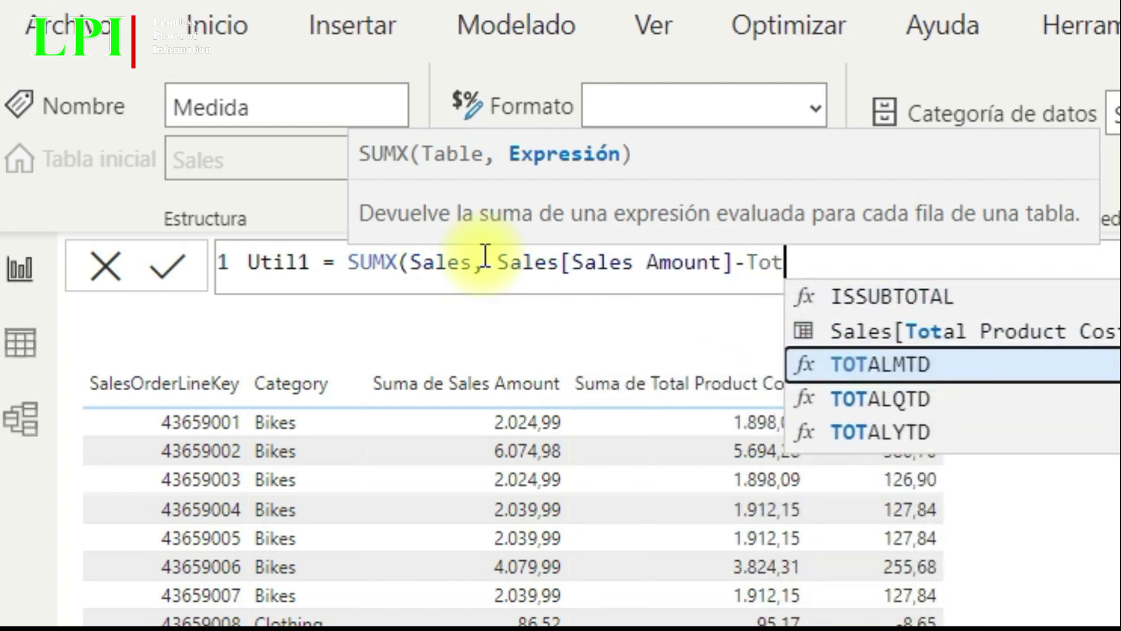
type("a")
key("Up")
key("Tab")
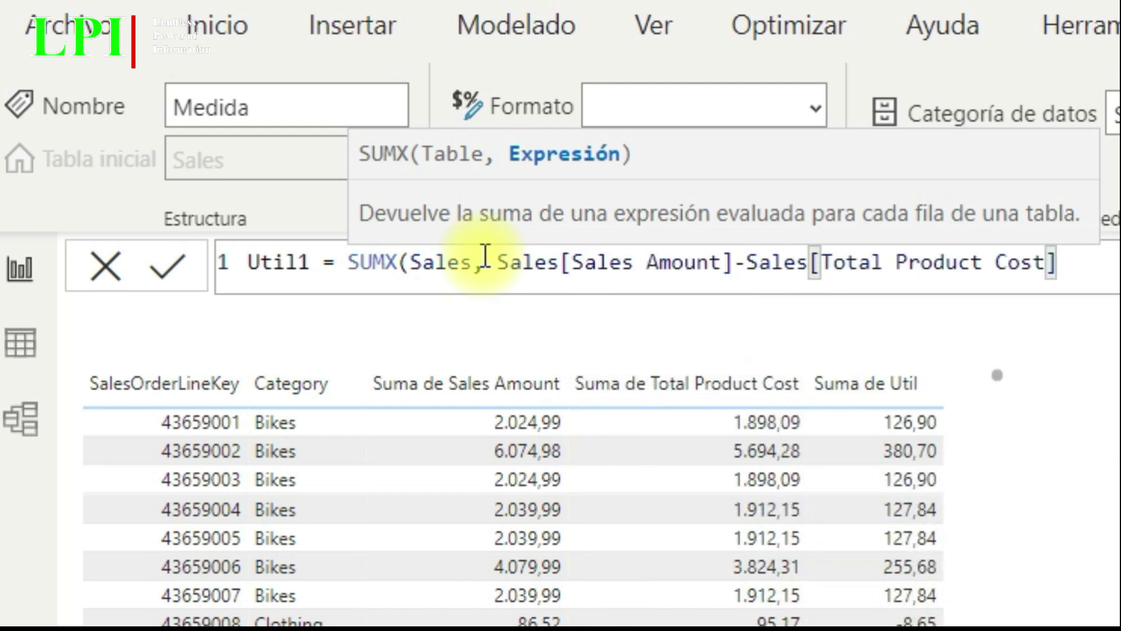
type(")")
key("Return")
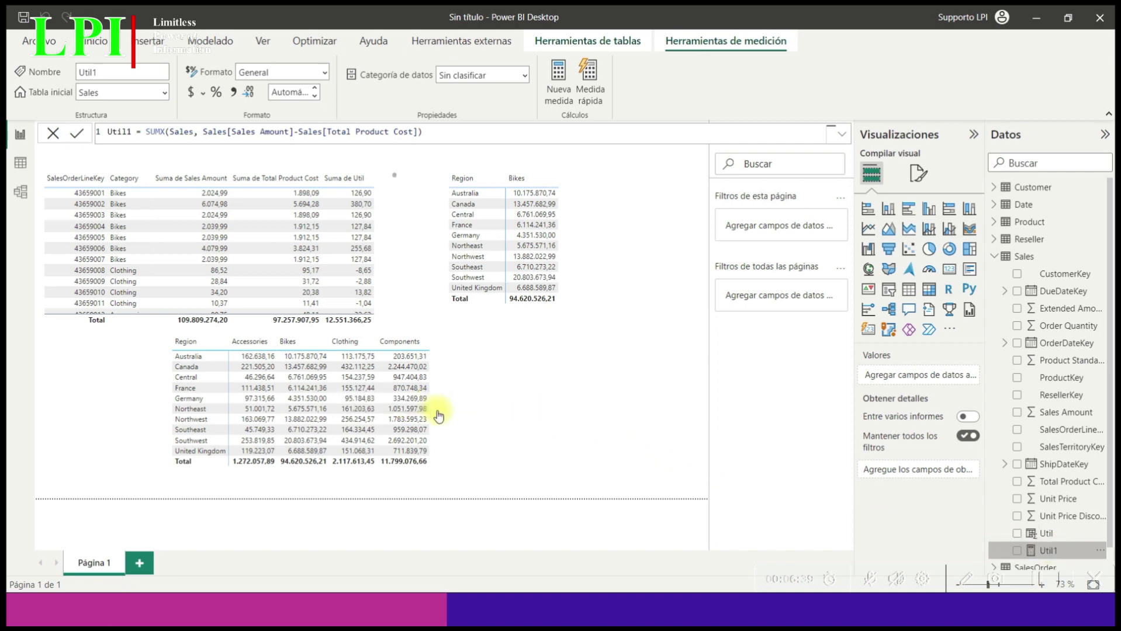
Step: Add the Util1 measure to both the four-category matrix and the Bikes matrix, widening the four-category matrix to fit its columns
left_click_drag(438, 416, 439, 416)
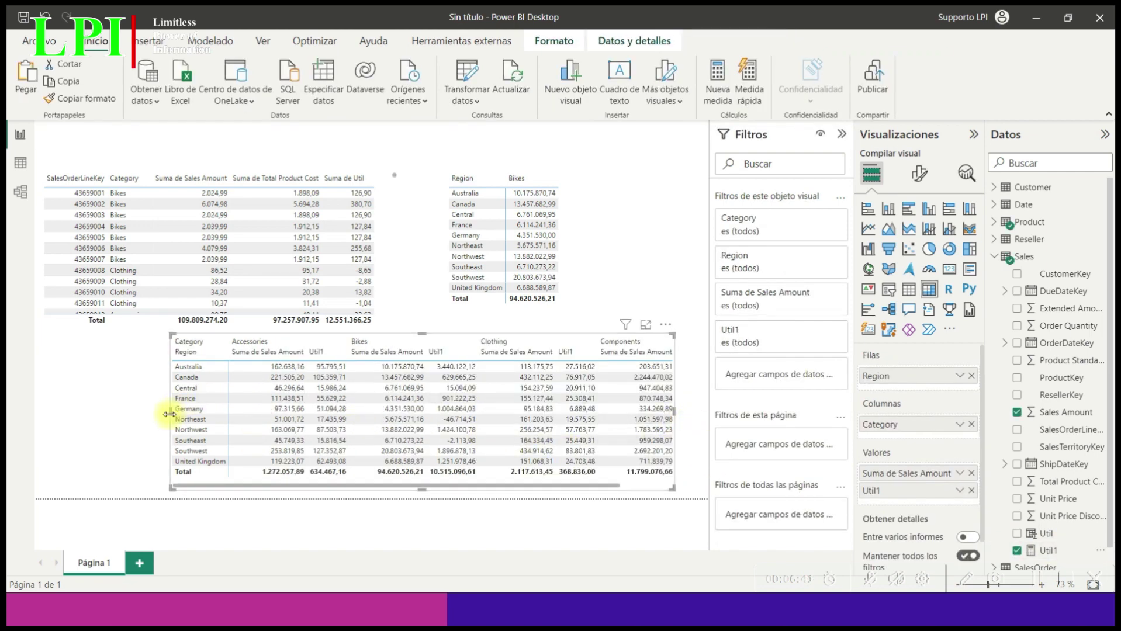
left_click_drag(169, 413, 81, 413)
left_click_drag(1052, 552, 596, 229)
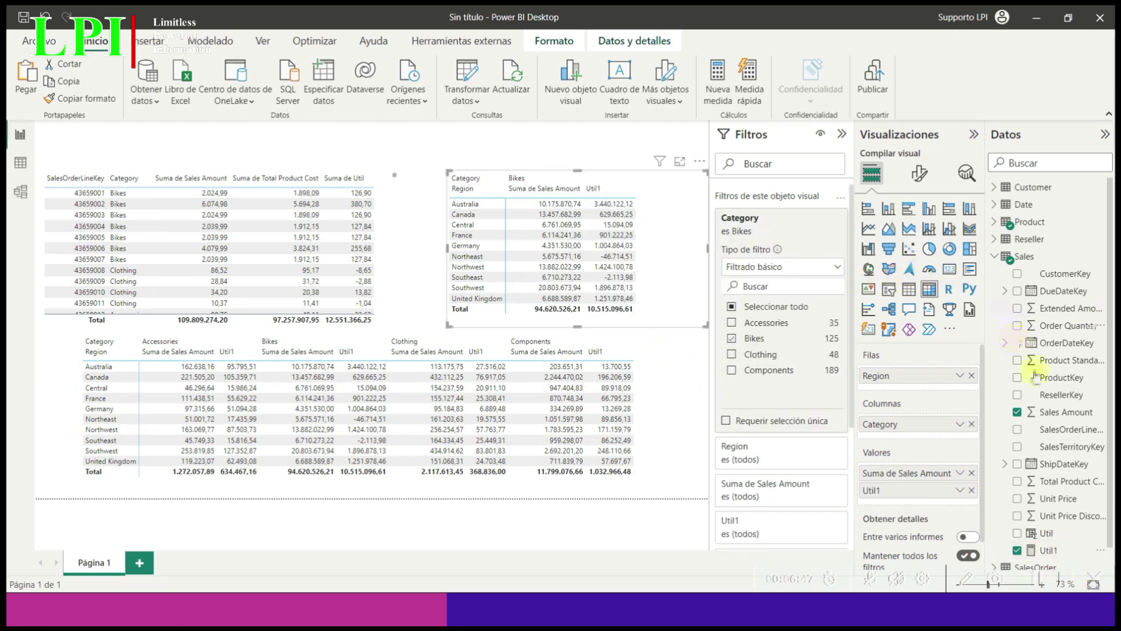
Step: Switch to DAX Studio and run the Query2.dax query that evaluates SalesTerritory and Tab1
left_click(1046, 533)
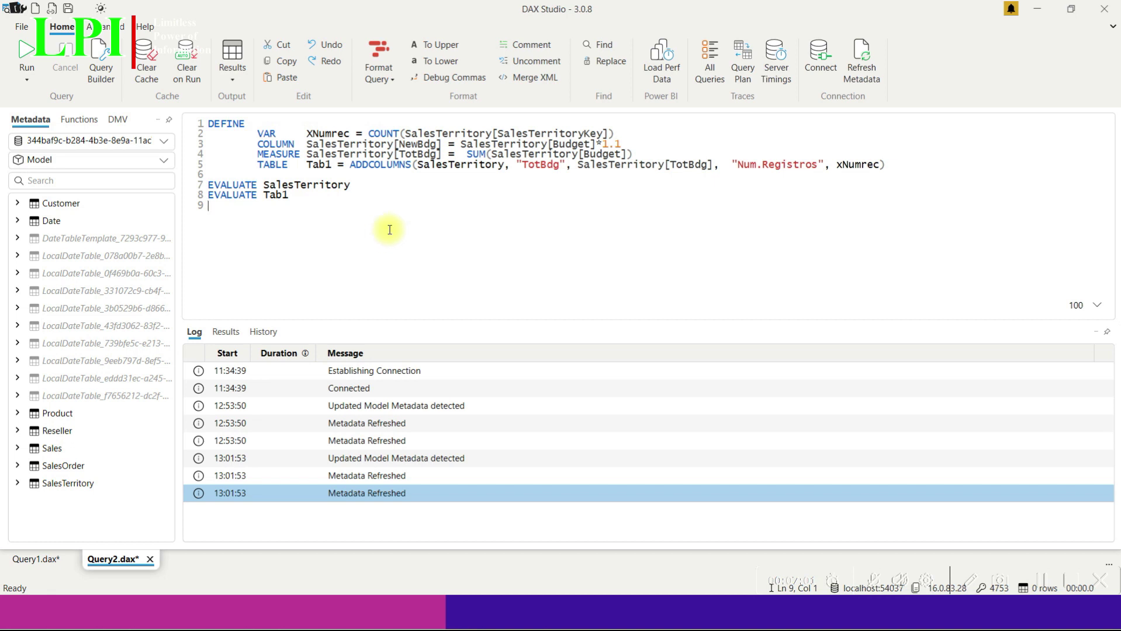
left_click(27, 51)
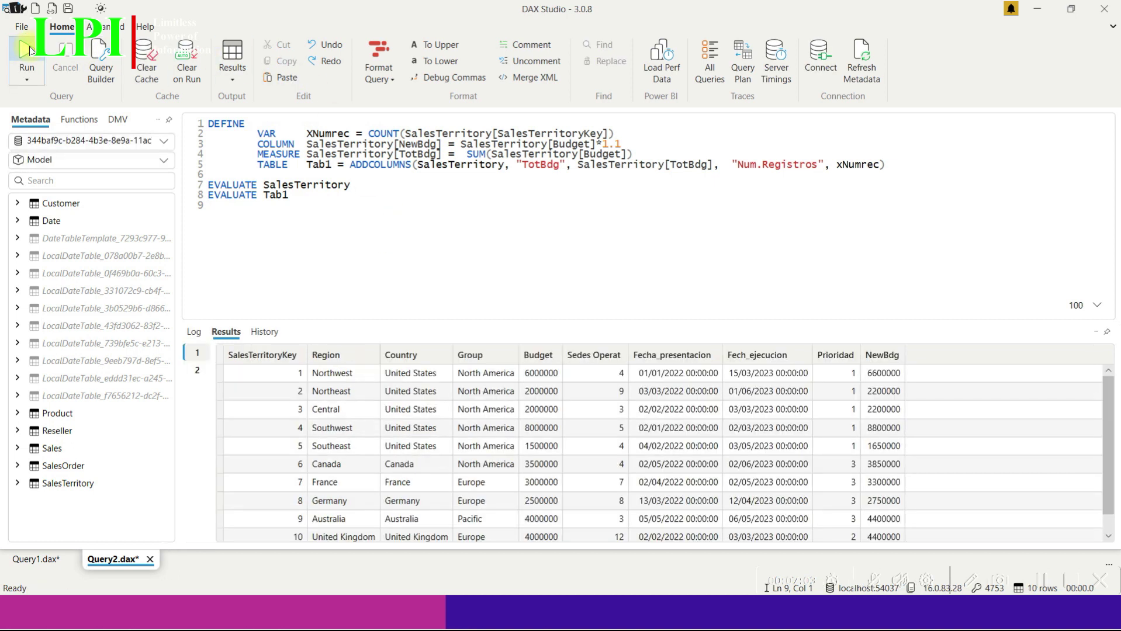